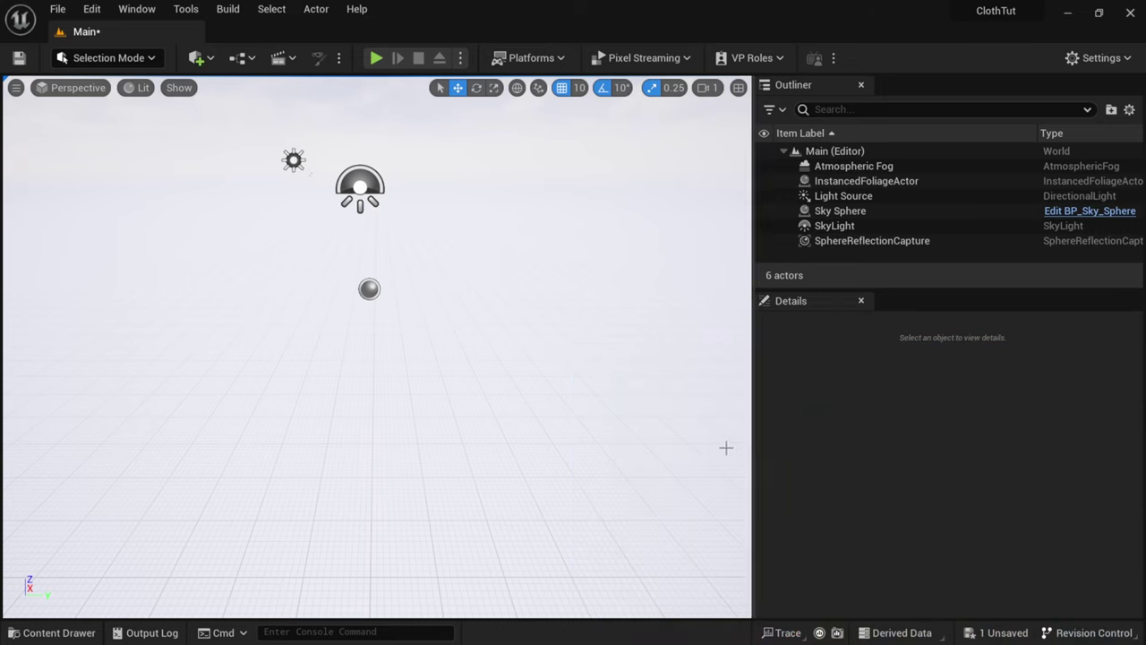
- Enable the Modeling Tools Editor Mode plugin, accept the beta notice, and restart the editor while saving the Main level
{"action": "left_click", "coordinate": [102, 15]}
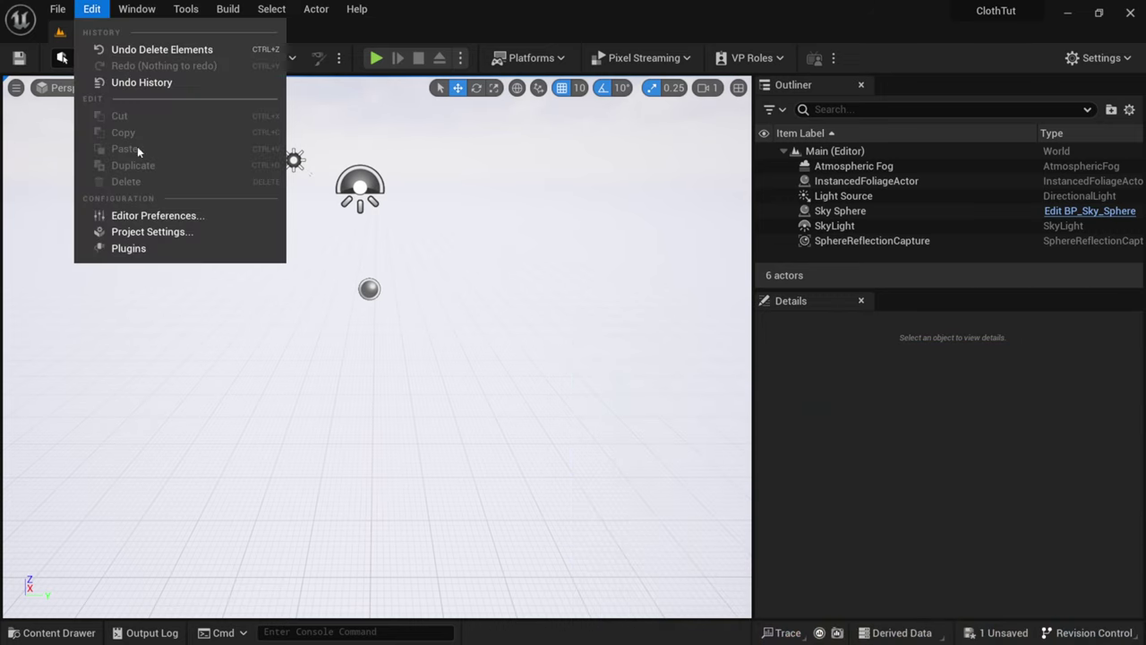
{"action": "left_click", "coordinate": [133, 249]}
{"action": "left_click_drag", "start_coordinate": [604, 166], "coordinate": [403, 18]}
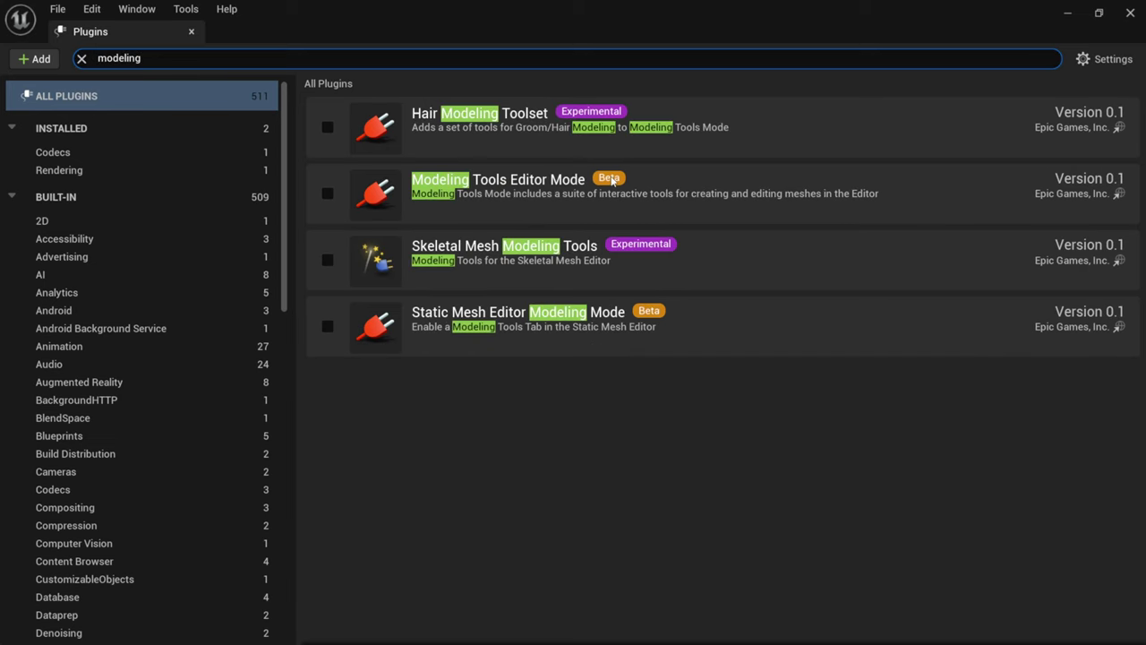
{"action": "left_click", "coordinate": [328, 194]}
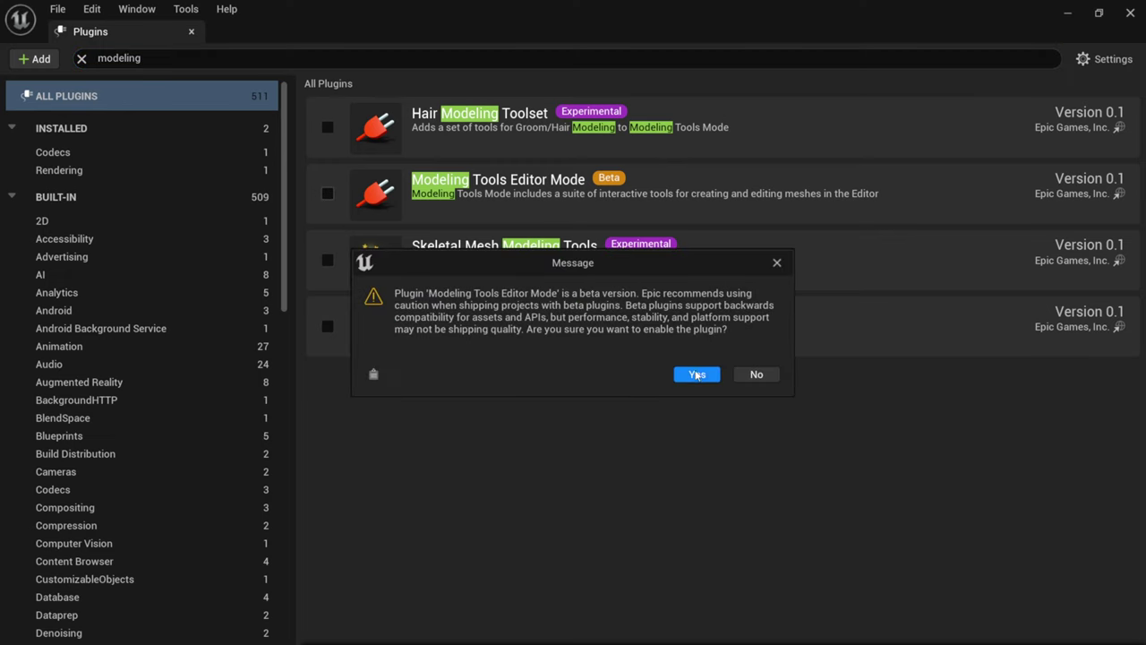
{"action": "left_click", "coordinate": [698, 375]}
{"action": "left_click", "coordinate": [1086, 613]}
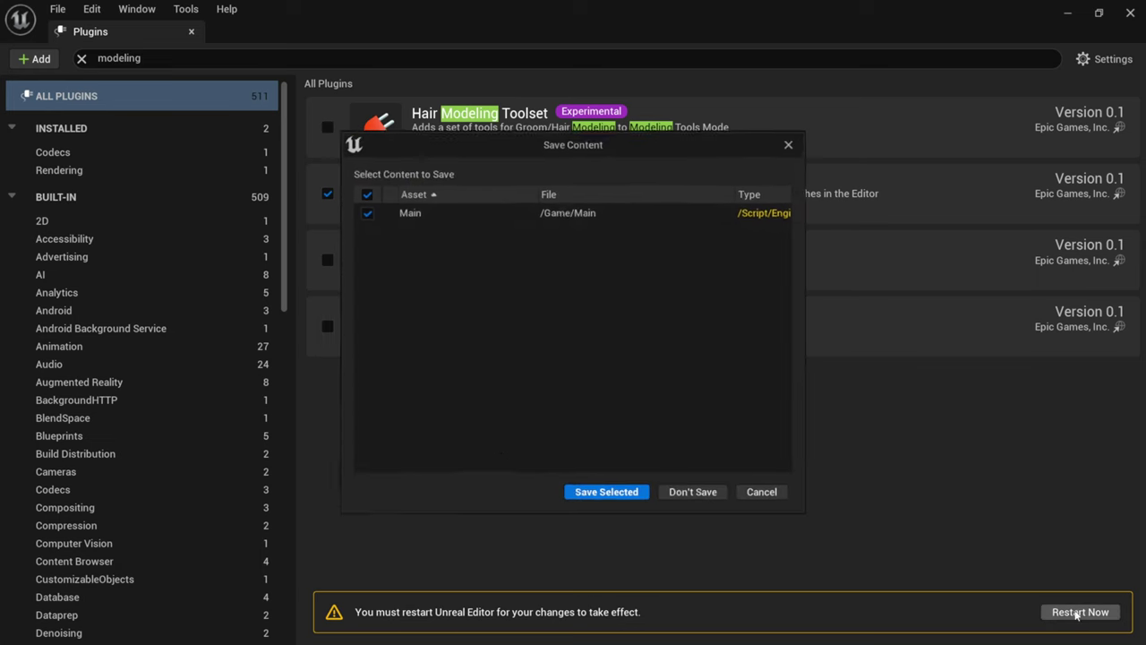
{"action": "left_click", "coordinate": [610, 498]}
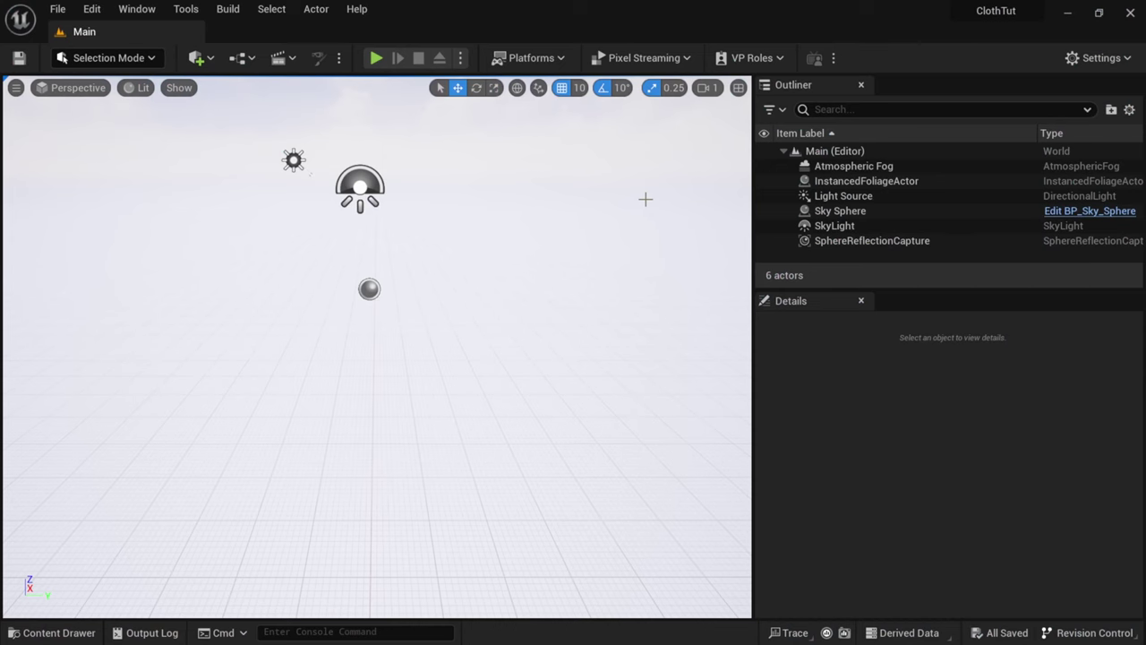
- Switch the editor from Selection mode to Modeling mode
{"action": "left_click", "coordinate": [93, 59]}
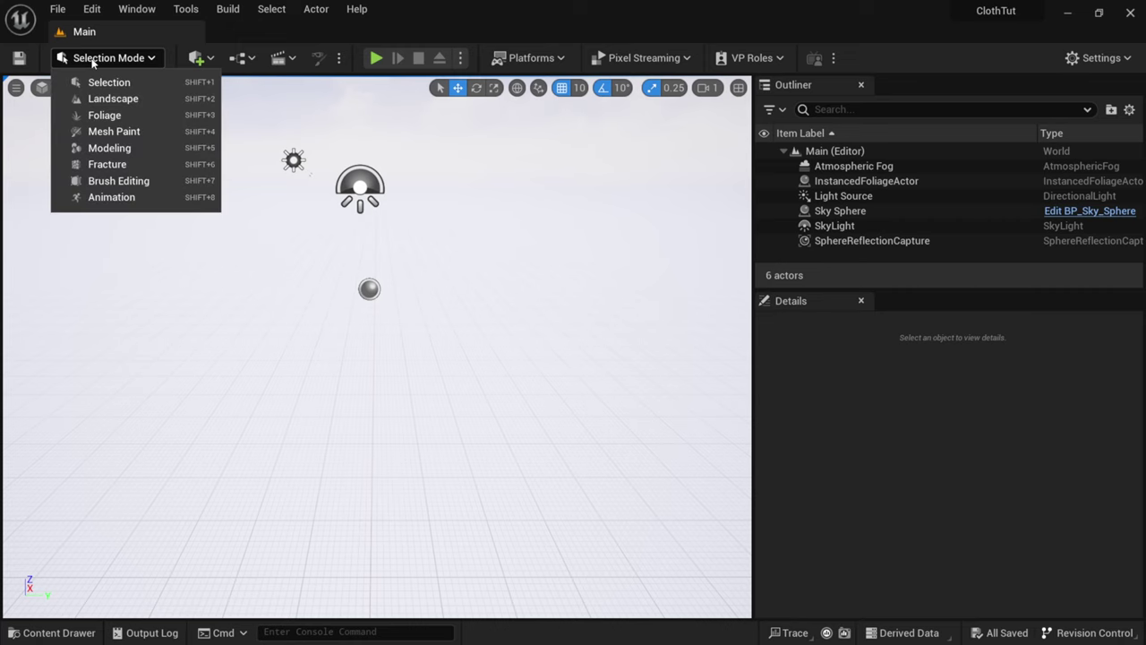
{"action": "left_click", "coordinate": [125, 152]}
{"action": "left_click_drag", "start_coordinate": [110, 144], "coordinate": [142, 138]}
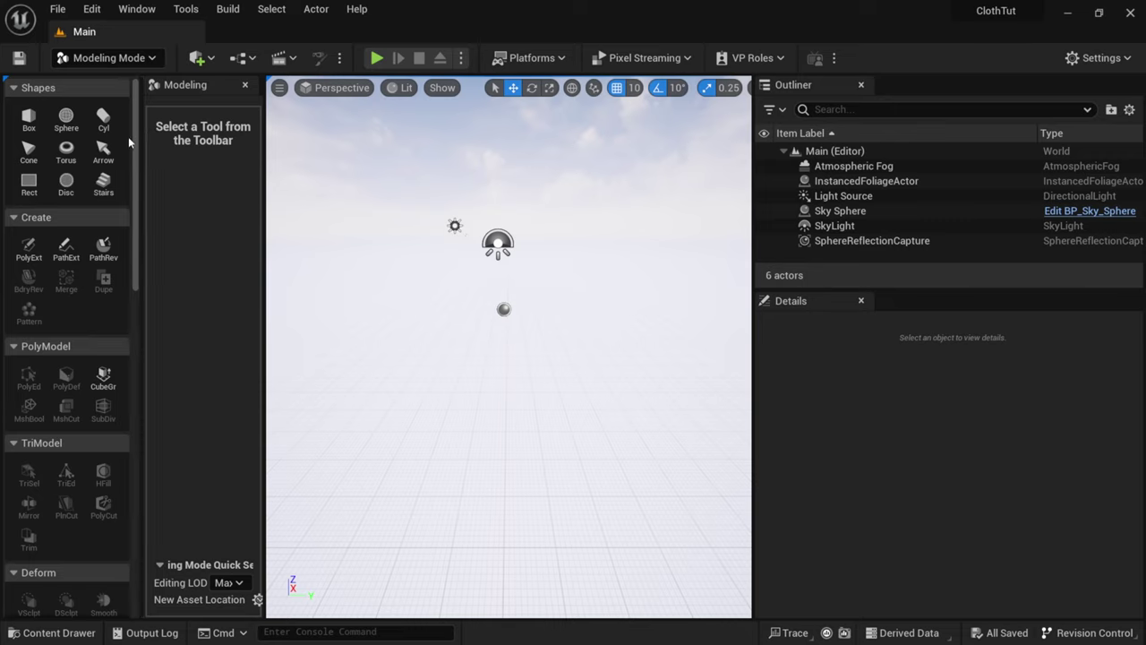
- Place a rectangle shape with width 500 and depth 500 on the ground of the scene
{"action": "left_click", "coordinate": [30, 185]}
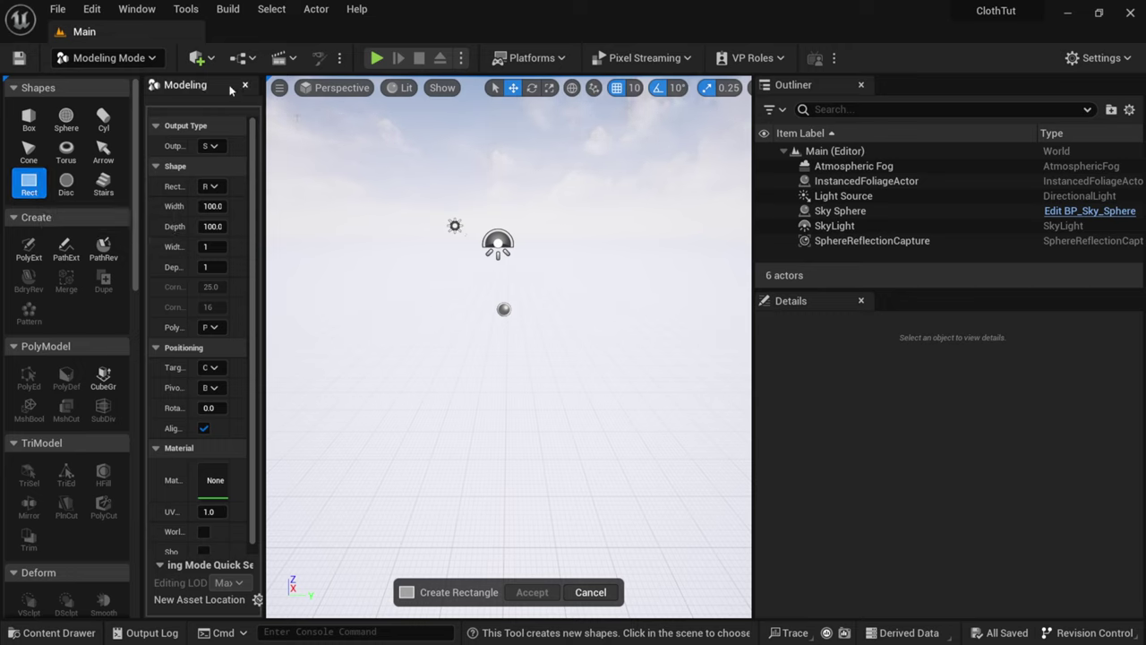
{"action": "left_click_drag", "start_coordinate": [263, 94], "coordinate": [386, 94]}
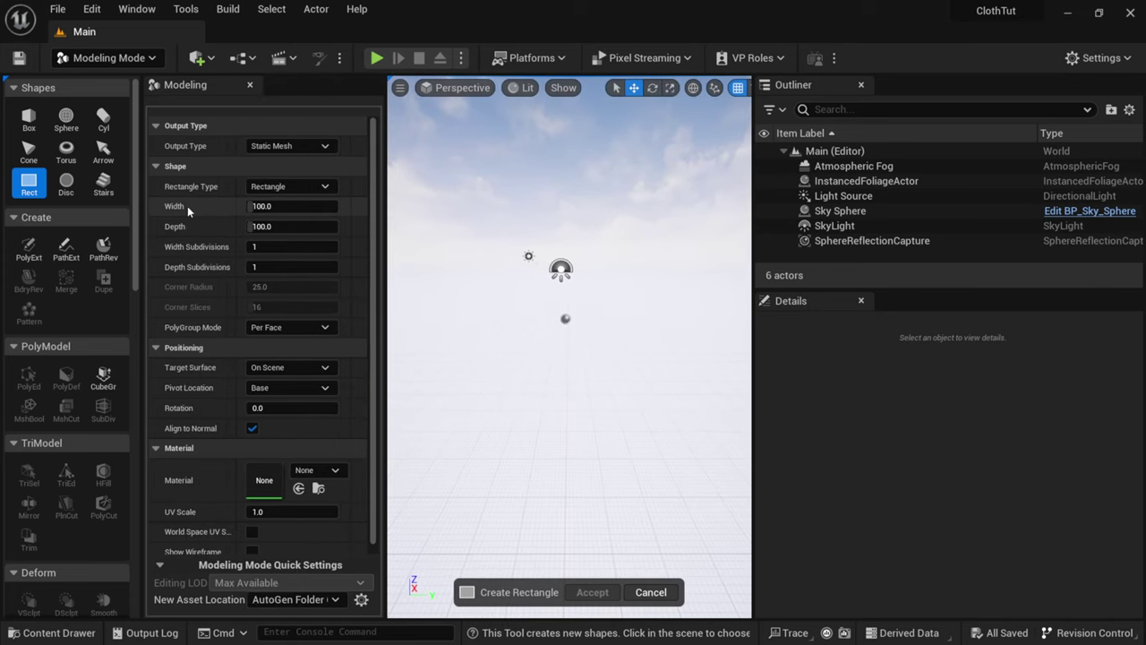
{"action": "left_click", "coordinate": [277, 206]}
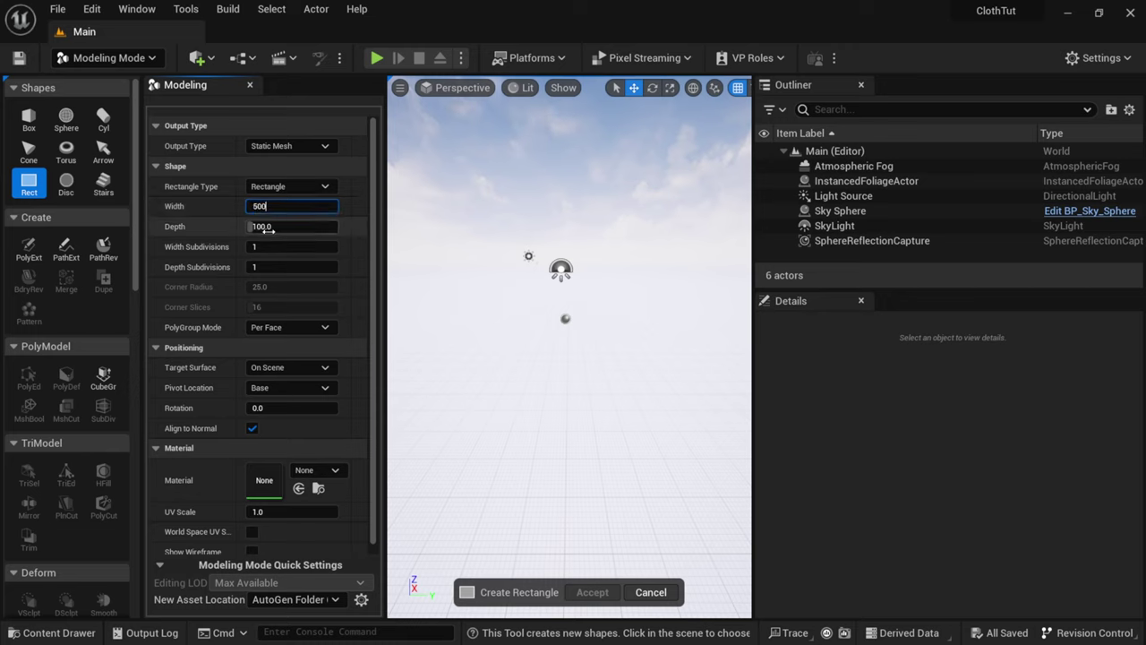
{"action": "left_click", "coordinate": [270, 229]}
{"action": "type", "text": "500"}
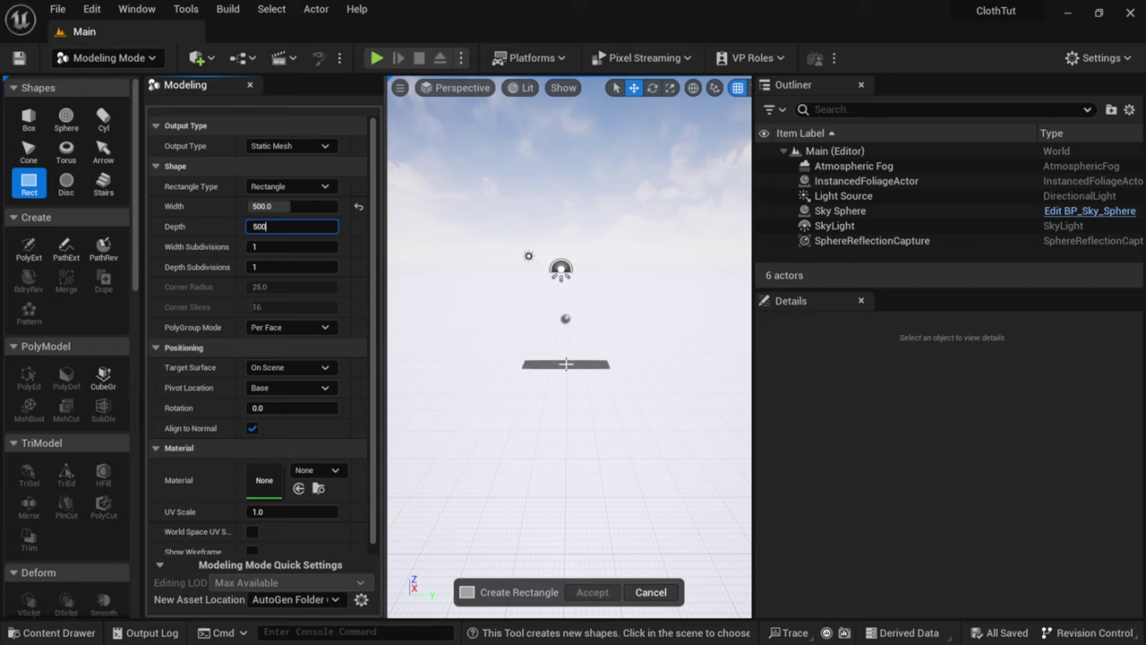
{"action": "left_click", "coordinate": [564, 374]}
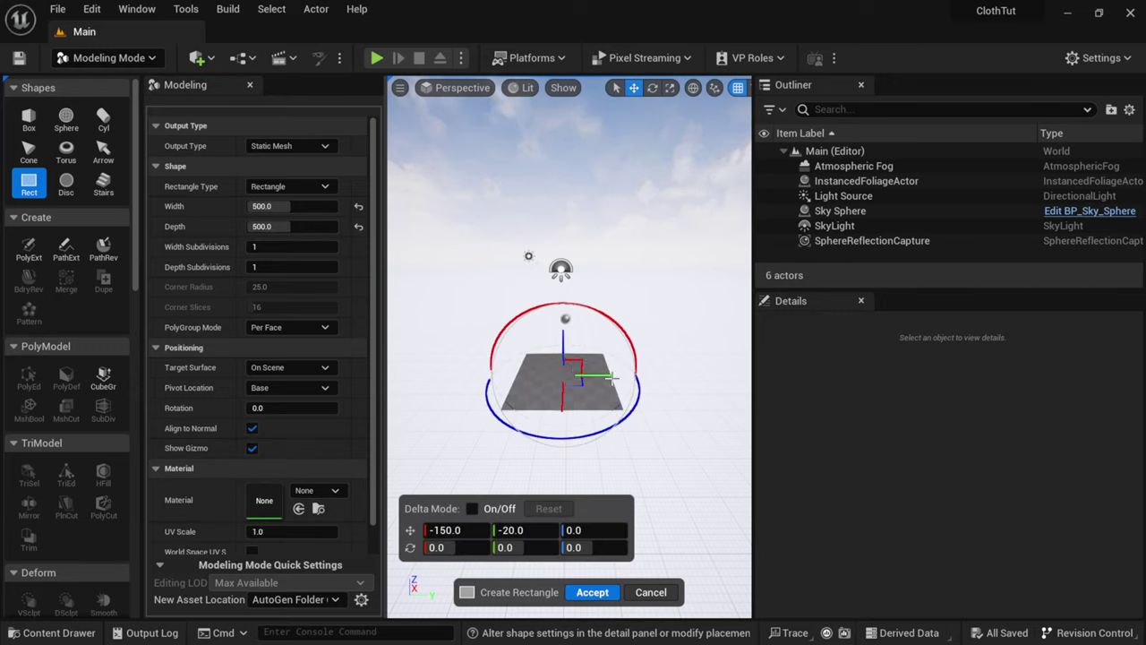
{"action": "left_click_drag", "start_coordinate": [627, 430], "coordinate": [629, 439], "text": "alt"}
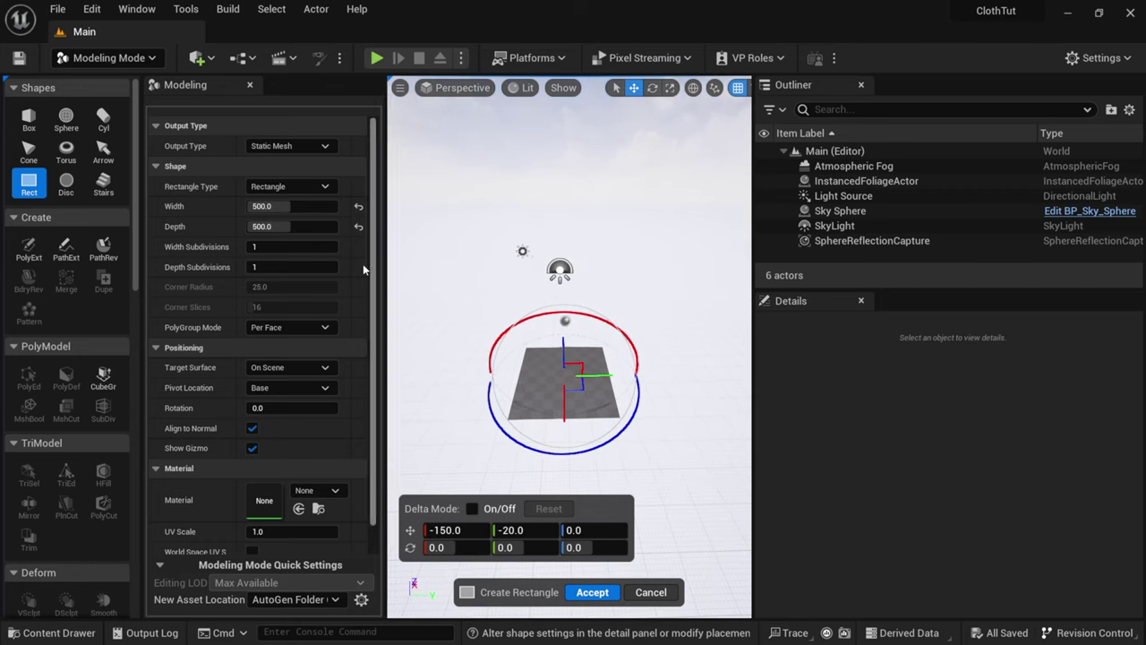
- Set the rectangle's width and depth subdivisions to 100 each and accept the shape
{"action": "mouse_move", "coordinate": [287, 206]}
{"action": "left_mouse_down"}
{"action": "mouse_move", "coordinate": [304, 206]}
{"action": "mouse_move", "coordinate": [292, 206]}
{"action": "left_mouse_up"}
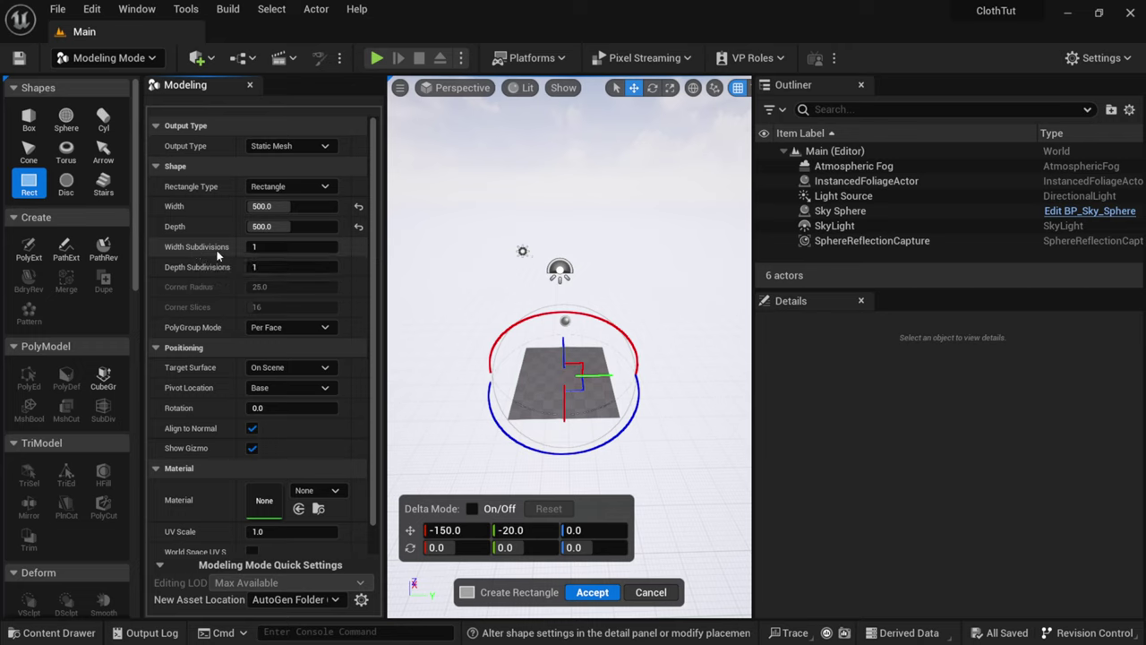
{"action": "left_click", "coordinate": [254, 247]}
{"action": "type", "text": "100"}
{"action": "key", "text": "Return"}
{"action": "left_click", "coordinate": [249, 267]}
{"action": "type", "text": "1"}
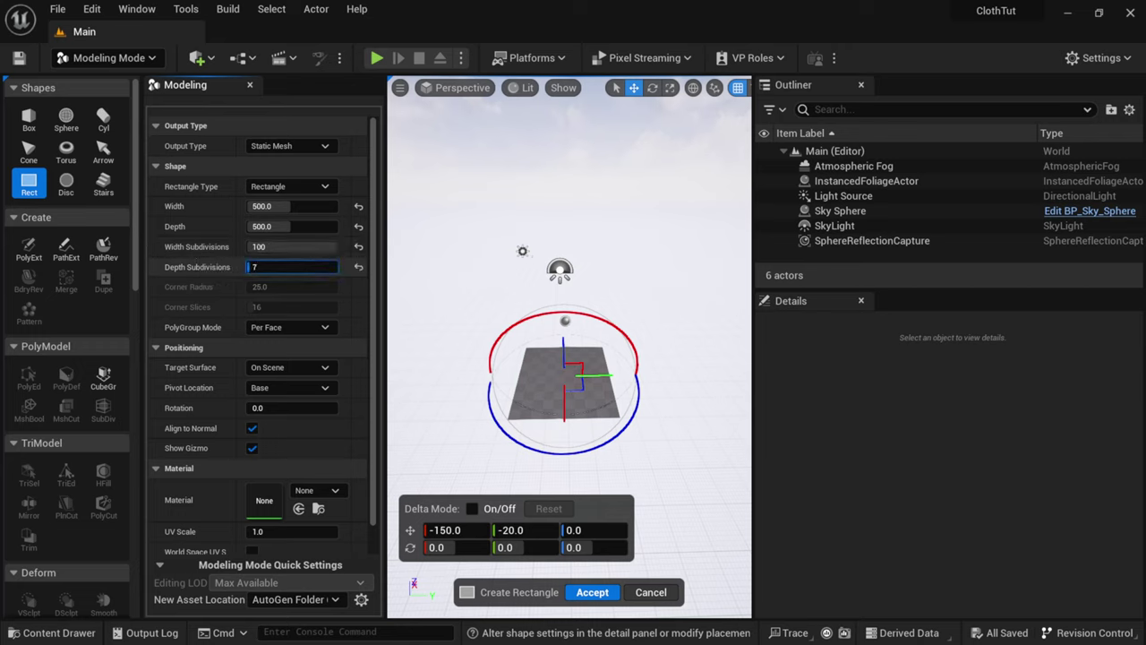
{"action": "type", "text": "00"}
{"action": "key", "text": "Return"}
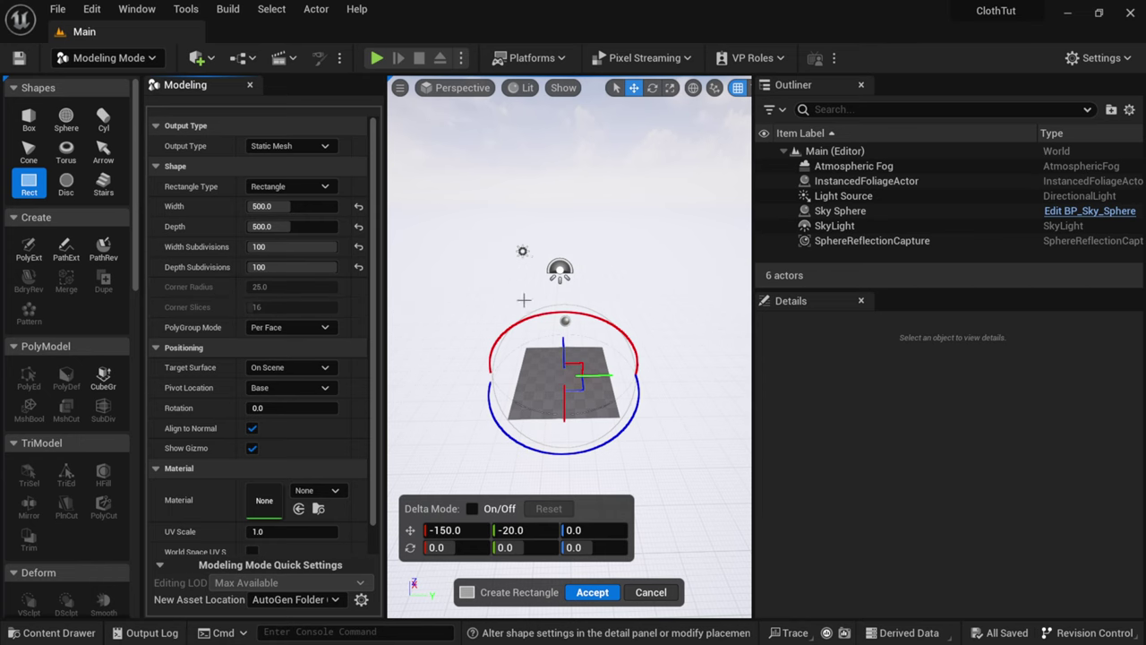
{"action": "left_click", "coordinate": [595, 593]}
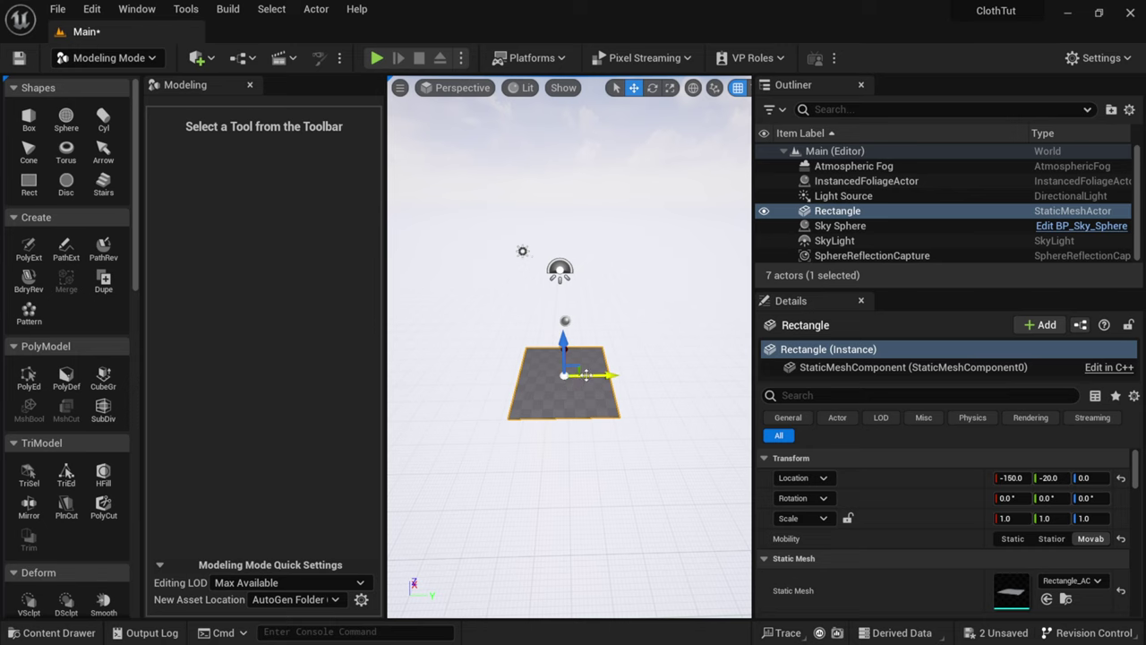
- Return the editor to Selection mode with the new rectangle in view
{"action": "left_click", "coordinate": [128, 58]}
{"action": "left_click", "coordinate": [120, 84]}
{"action": "scroll", "coordinate": [488, 384], "scroll_direction": "up", "scroll_amount": 5}
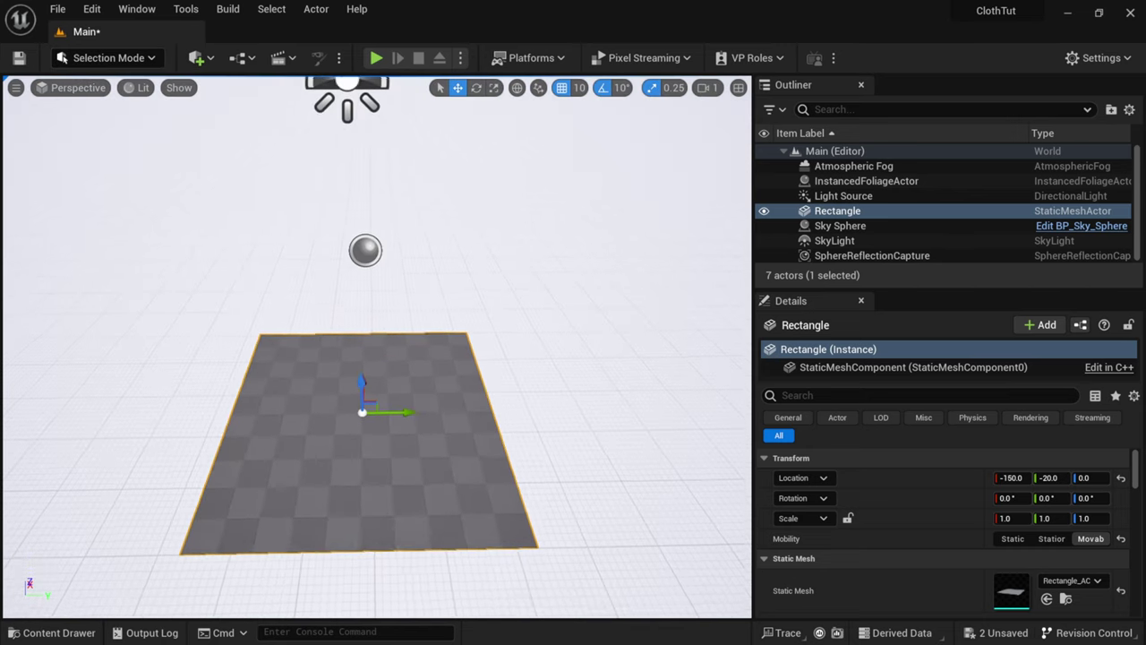
{"action": "mouse_move", "coordinate": [436, 371]}
{"action": "right_mouse_down"}
{"action": "mouse_move", "coordinate": [435, 340]}
{"action": "mouse_move", "coordinate": [437, 371]}
{"action": "right_mouse_up"}
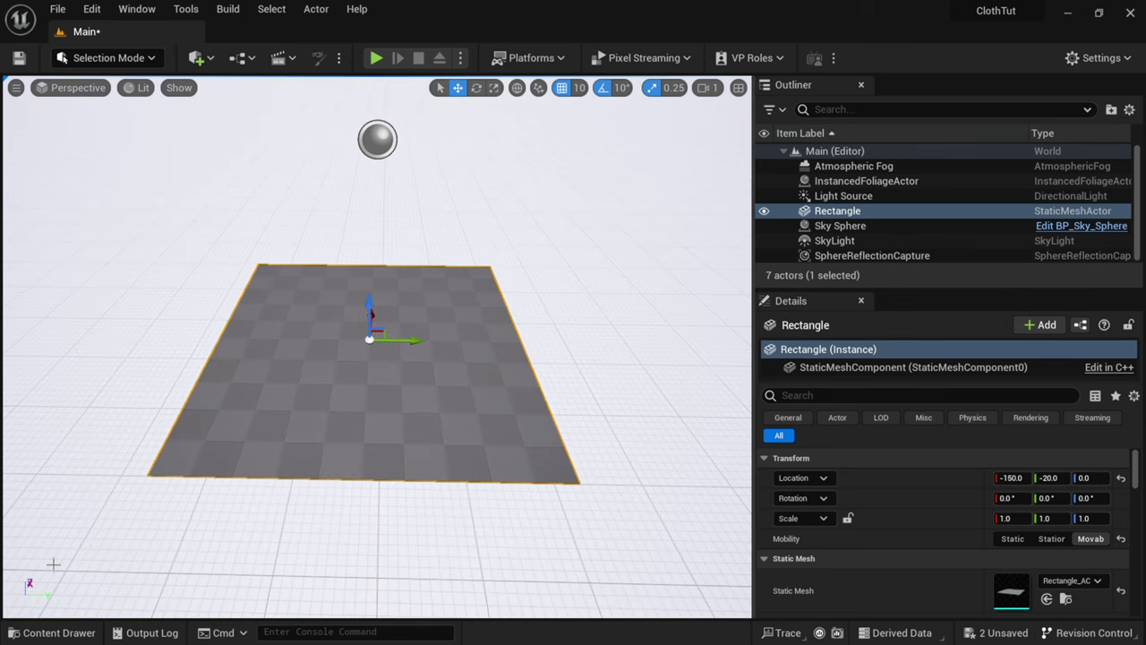
- Open the project's content and dock the Content Browser in the editor layout
{"action": "left_click", "coordinate": [55, 632]}
{"action": "left_click", "coordinate": [1014, 418]}
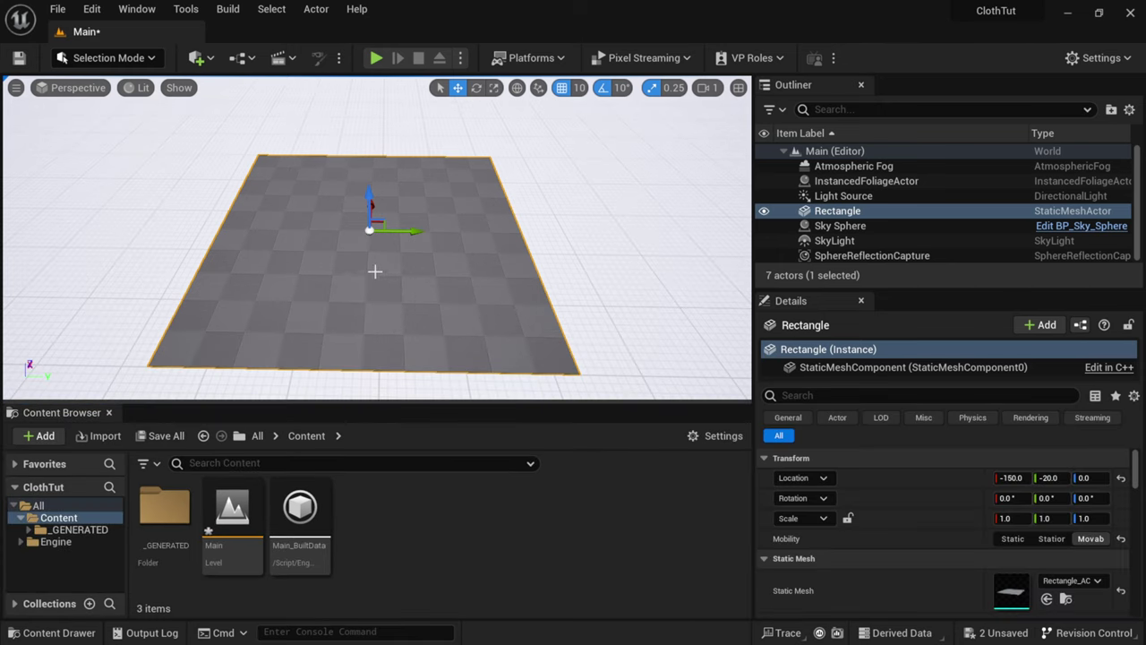
{"action": "mouse_move", "coordinate": [450, 306]}
{"action": "left_mouse_down", "text": "alt"}
{"action": "mouse_move", "coordinate": [449, 293]}
{"action": "mouse_move", "coordinate": [450, 307]}
{"action": "left_mouse_up", "text": "alt"}
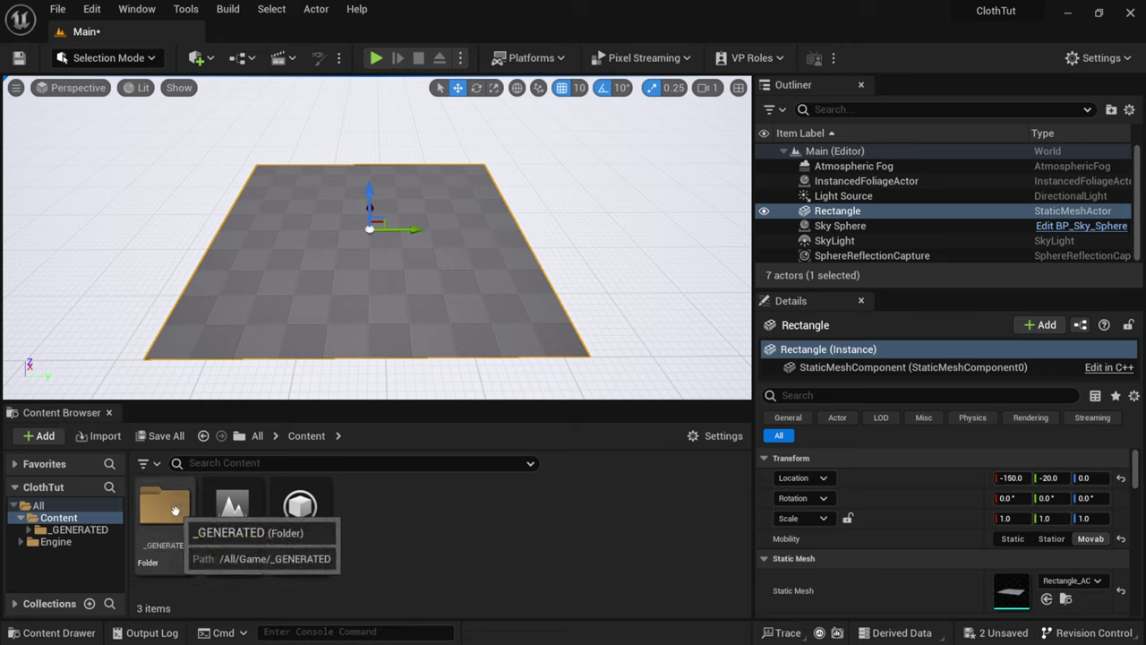
- Open the user subfolder inside the _GENERATED folder and select the rectangle's static mesh asset
{"action": "double_click", "coordinate": [183, 509]}
{"action": "double_click", "coordinate": [166, 509]}
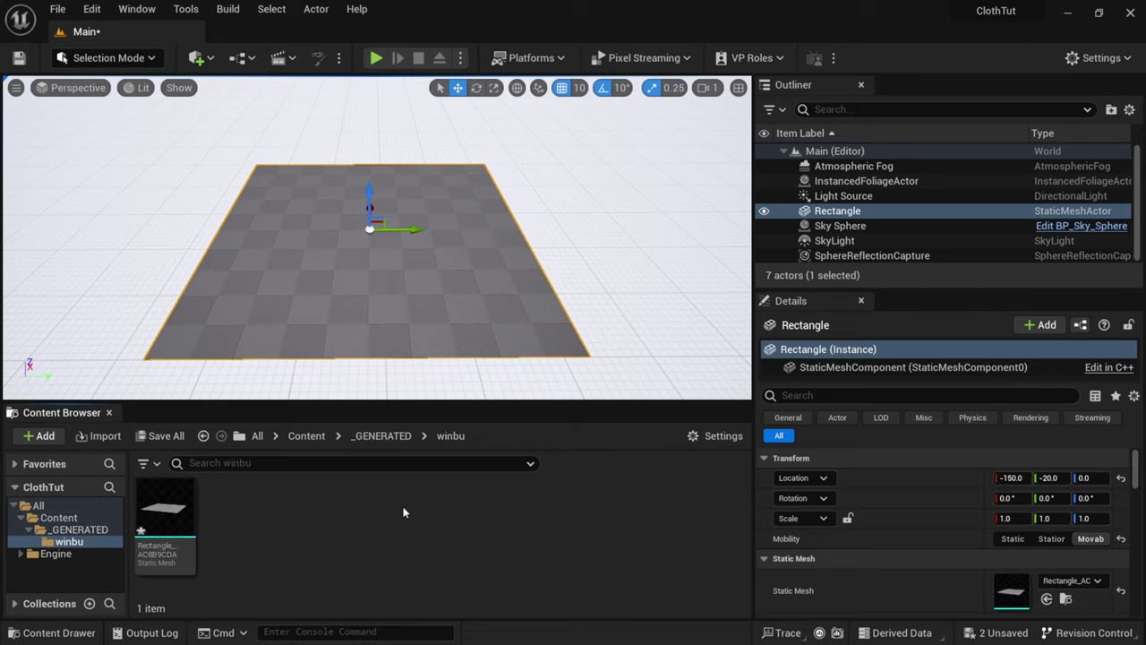
{"action": "left_click", "coordinate": [166, 515]}
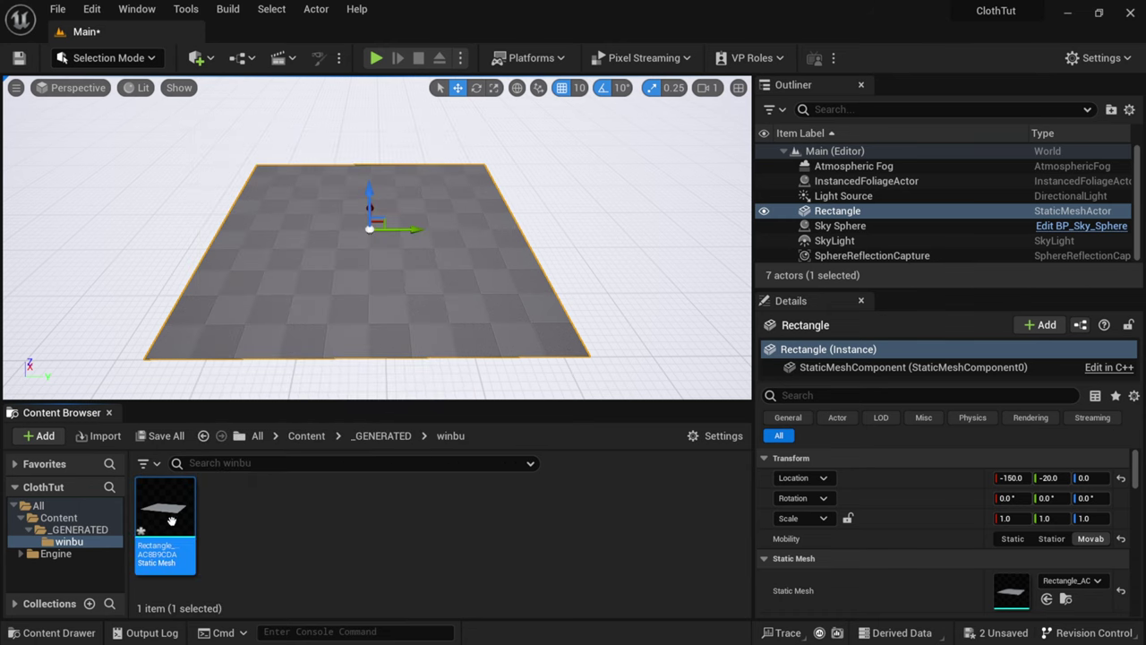
{"action": "mouse_move", "coordinate": [172, 522]}
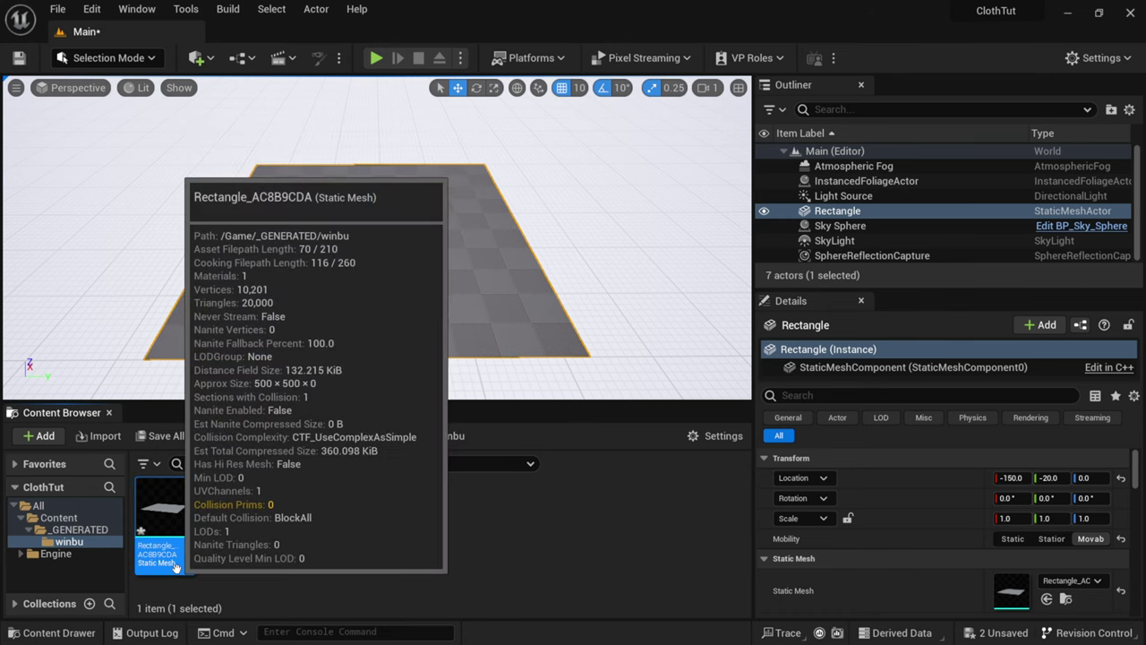
- Start exporting the rectangle static mesh to the Desktop as an FBX file named CLoth2
{"action": "right_click", "coordinate": [167, 515]}
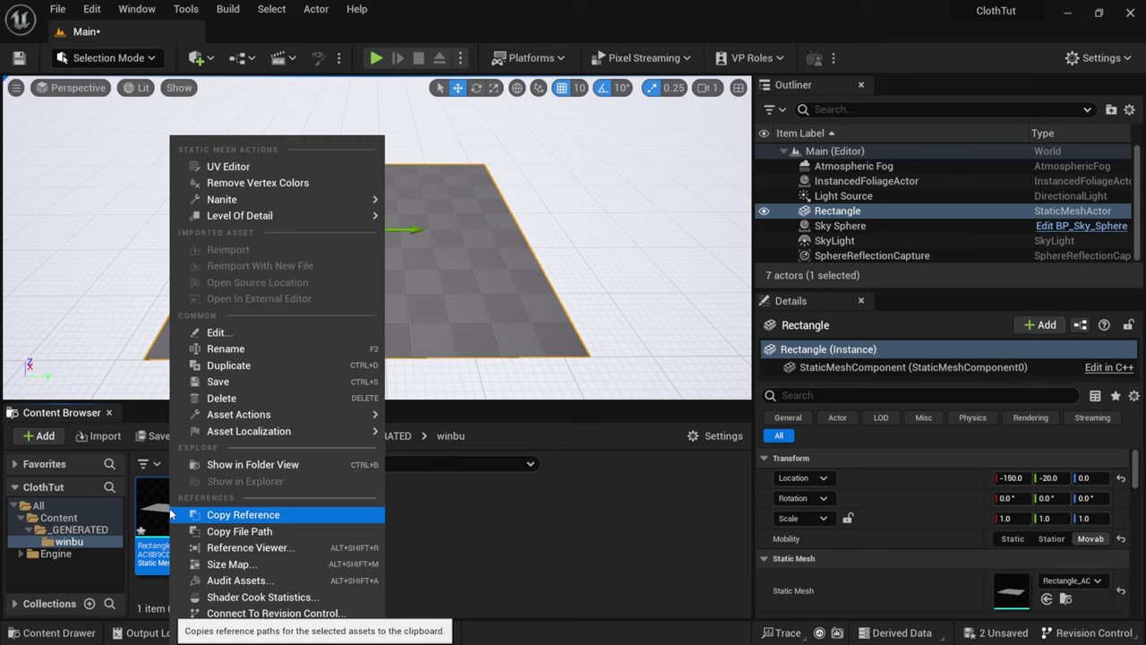
{"action": "mouse_move", "coordinate": [261, 417]}
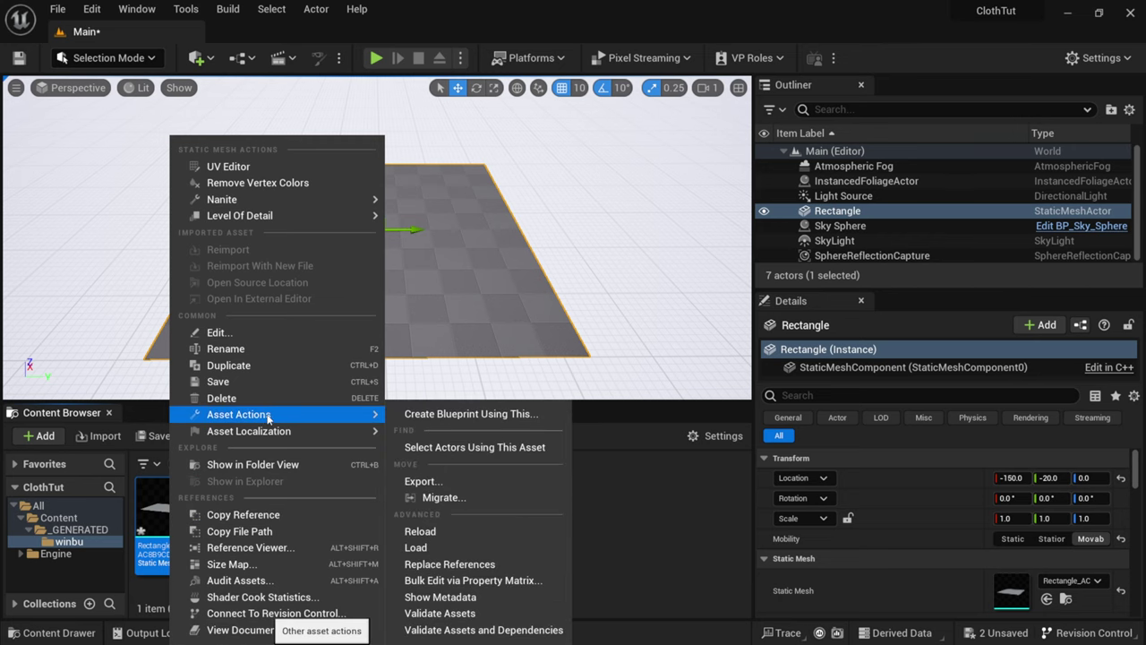
{"action": "left_click", "coordinate": [423, 481]}
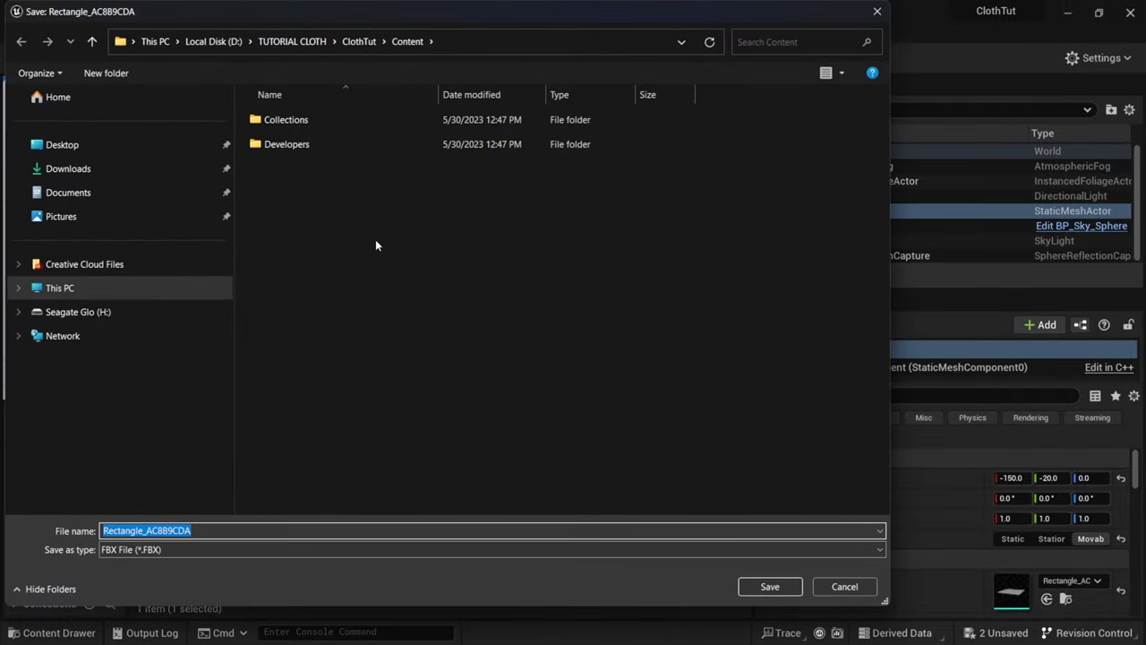
{"action": "left_click", "coordinate": [55, 145]}
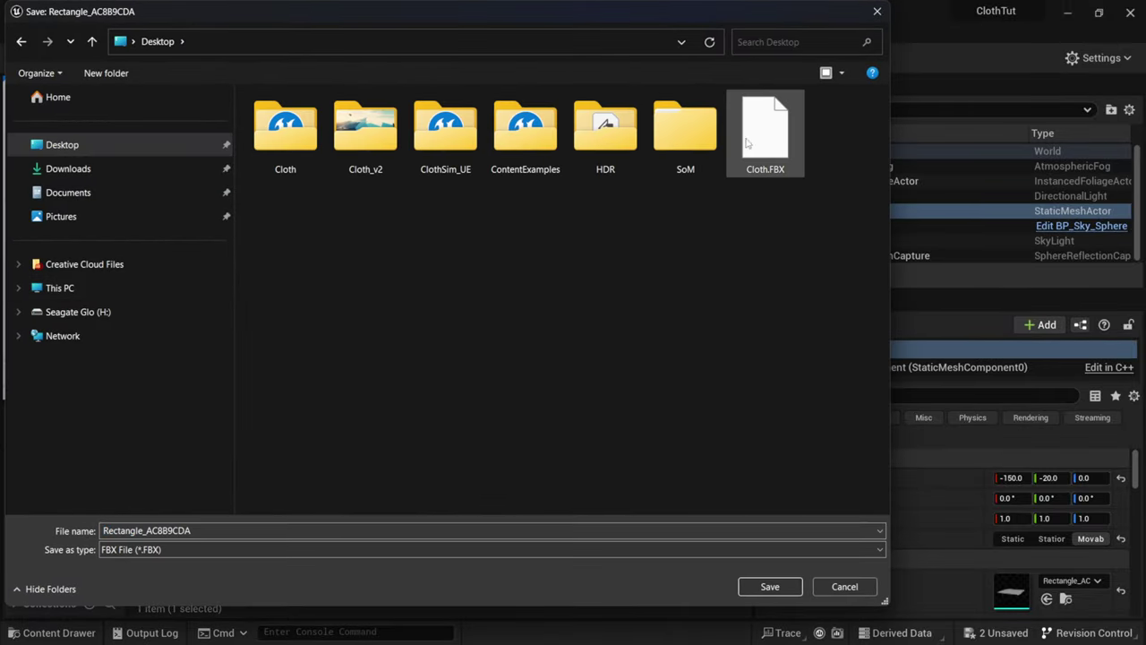
{"action": "double_click", "coordinate": [218, 530]}
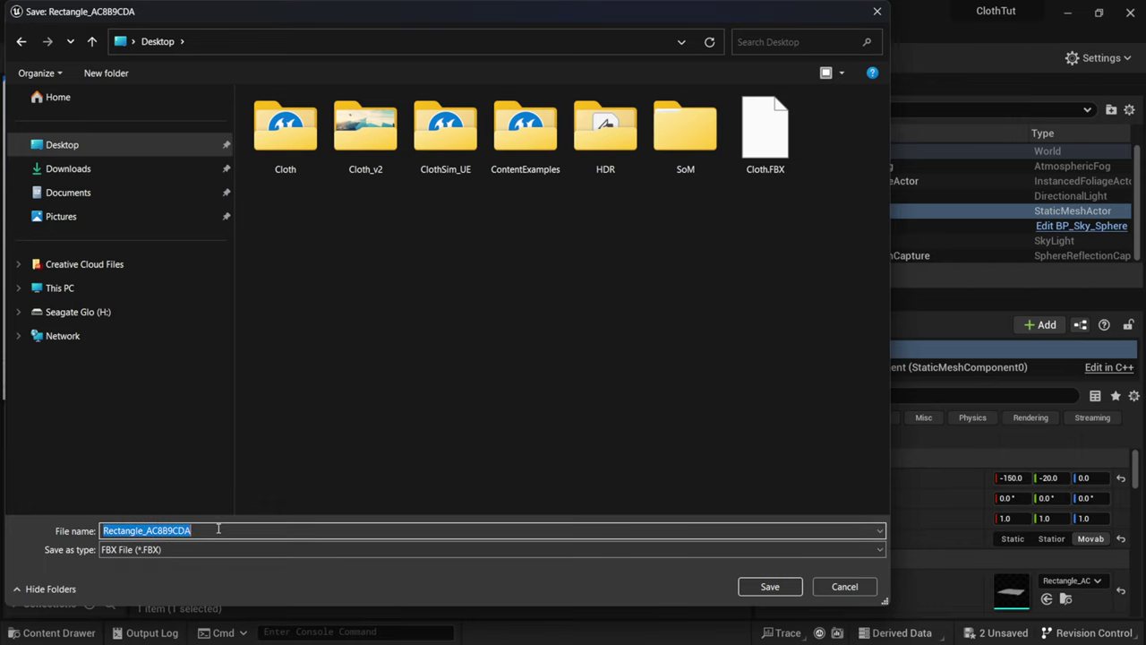
{"action": "type", "text": "CLoth2"}
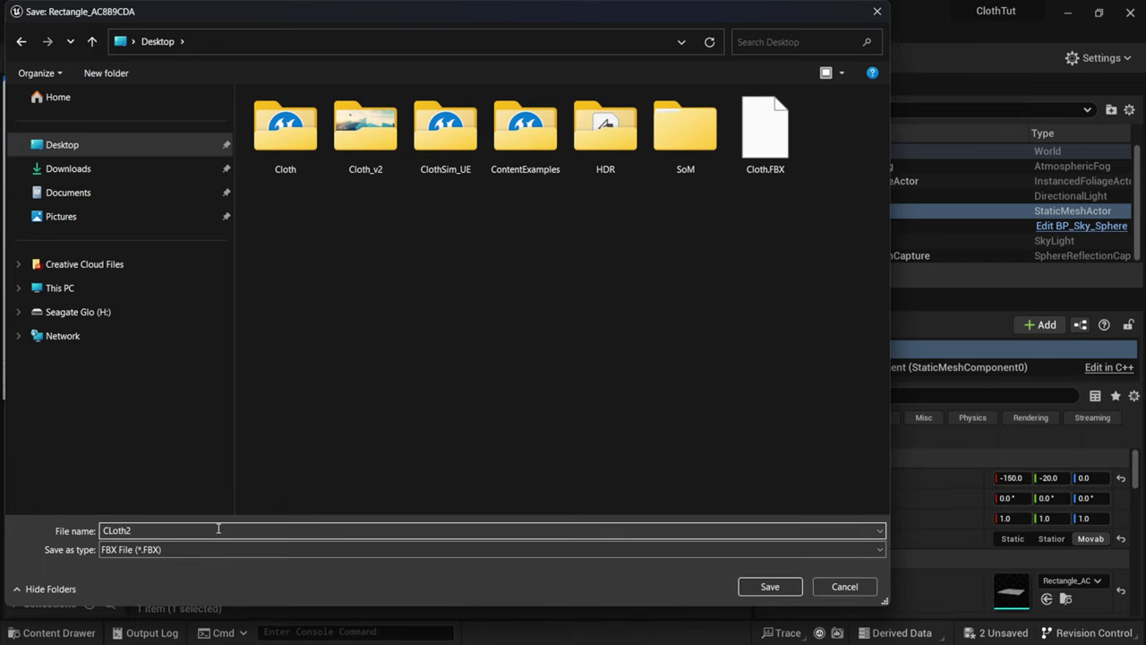
{"action": "left_click", "coordinate": [769, 587]}
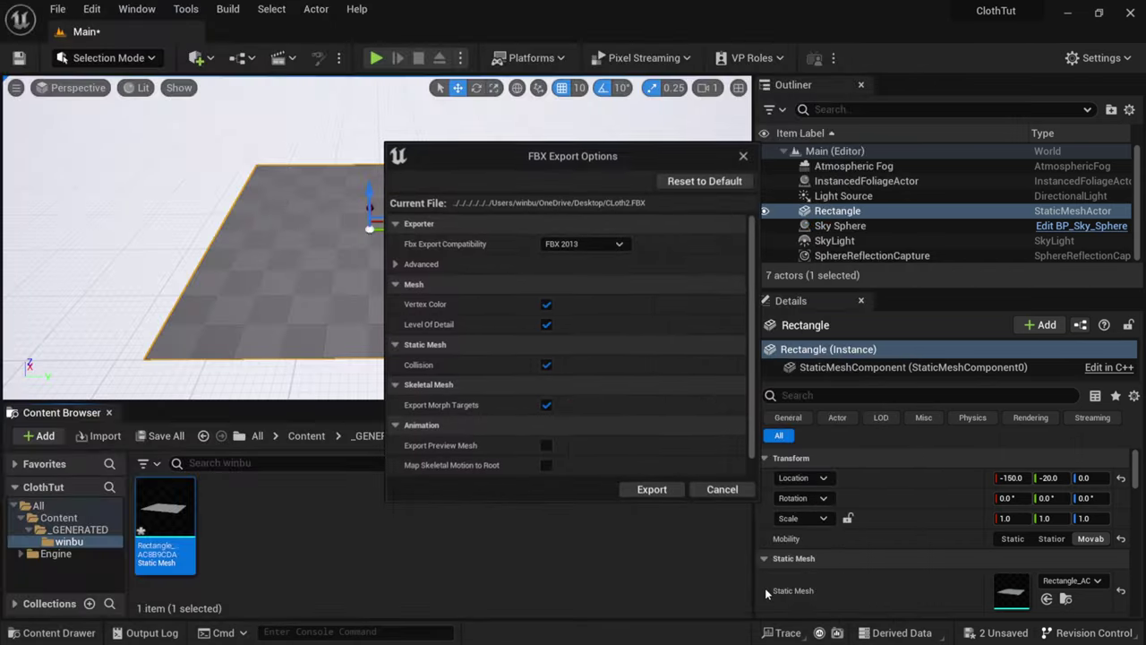
- Set the FBX export compatibility to FBX 2020 and turn off Collision in the export options
{"action": "left_click_drag", "start_coordinate": [524, 156], "coordinate": [453, 125]}
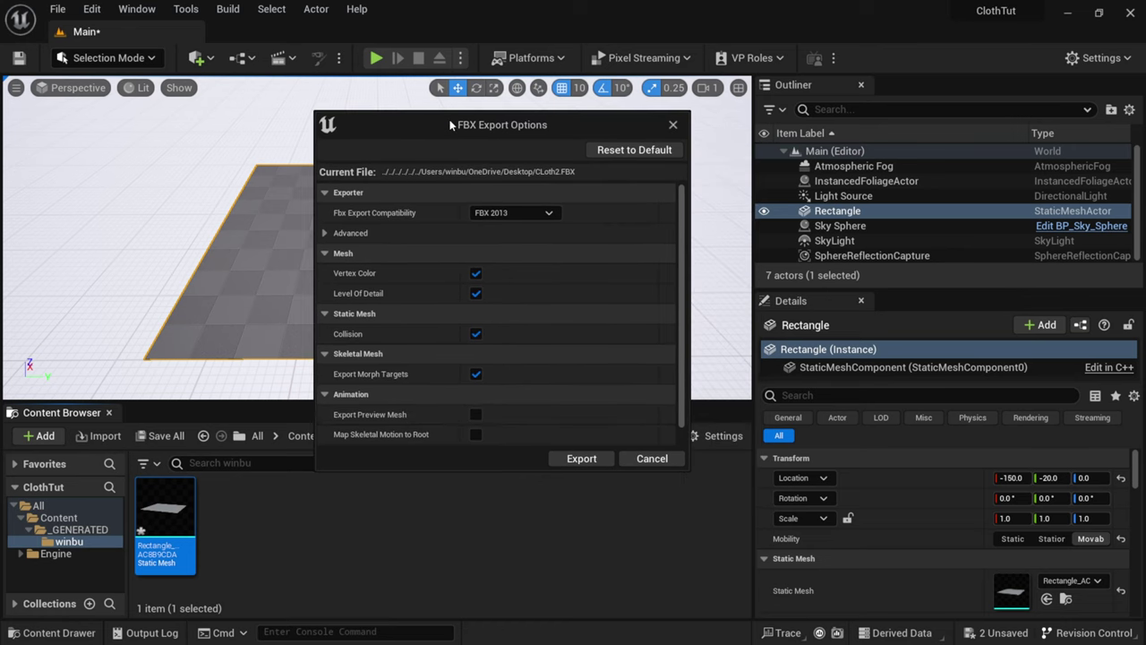
{"action": "left_click", "coordinate": [515, 213]}
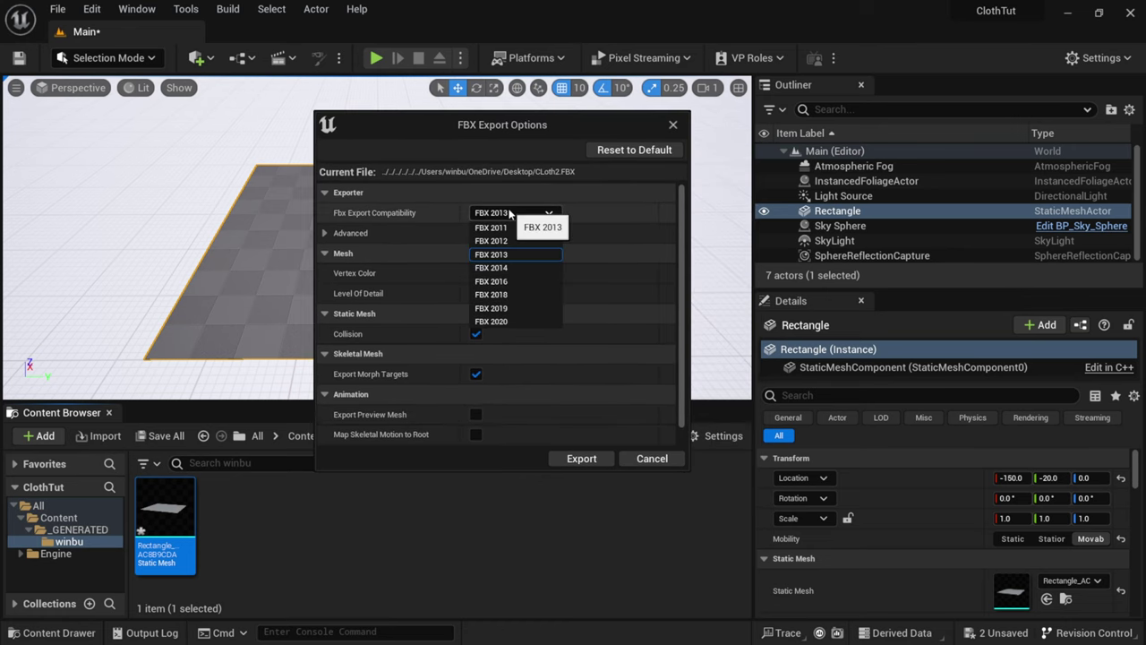
{"action": "left_click", "coordinate": [500, 319]}
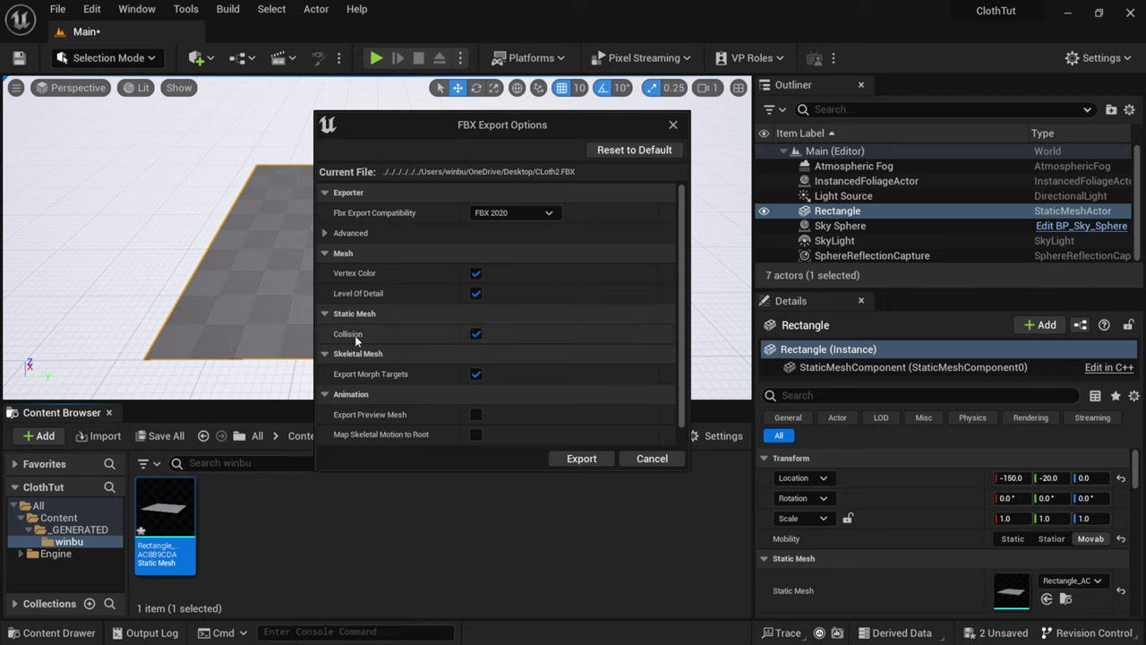
{"action": "left_click", "coordinate": [474, 334]}
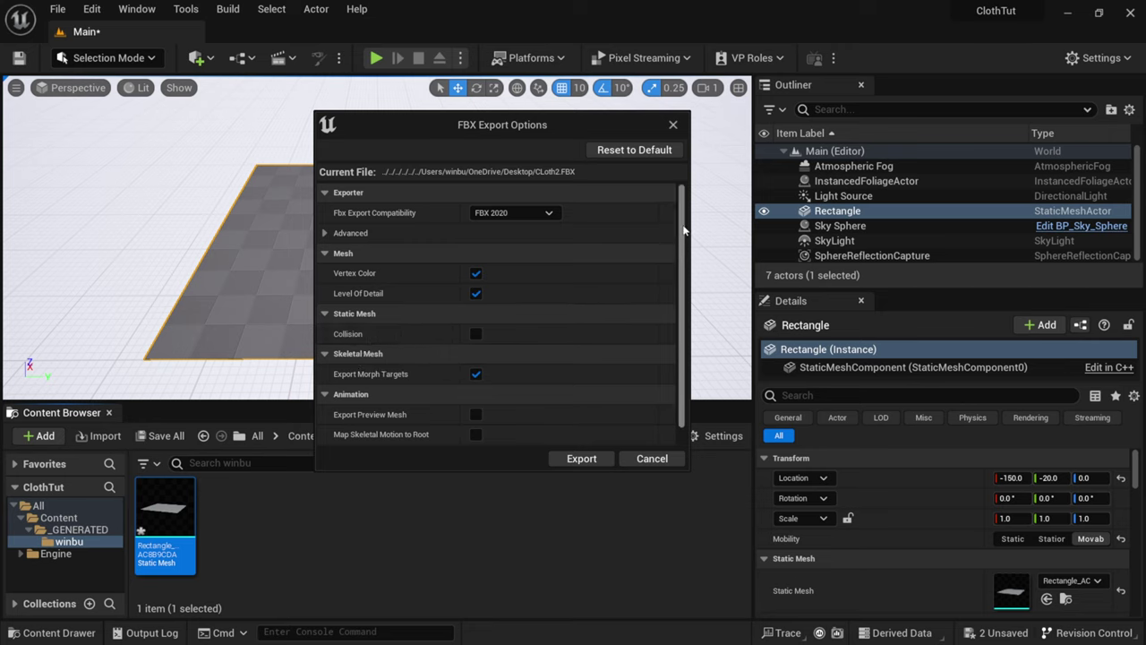
- Review the remaining FBX export options and export the rectangle mesh to CLoth2.FBX
{"action": "scroll", "coordinate": [662, 269], "scroll_direction": "down", "scroll_amount": 2}
{"action": "scroll", "coordinate": [537, 304], "scroll_direction": "up", "scroll_amount": 2}
{"action": "left_click", "coordinate": [581, 458]}
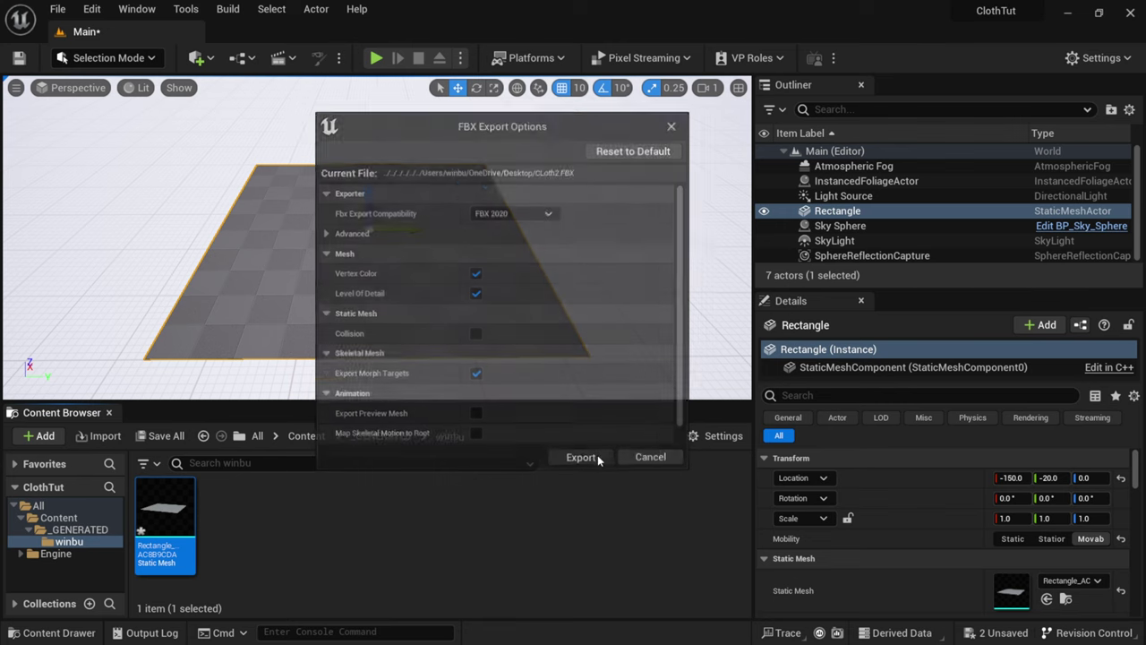
- Open the Desktop folder in File Explorer and bring Cloth.FBX into the project's Content folder to start its import
{"action": "key", "text": "super+e"}
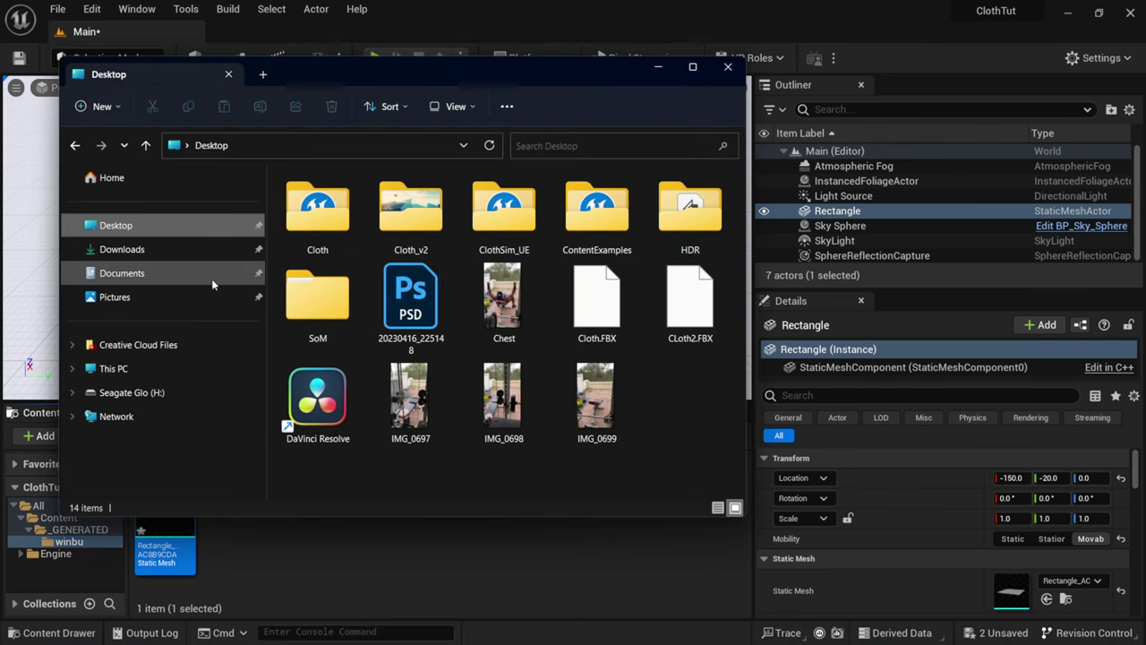
{"action": "left_click", "coordinate": [708, 307]}
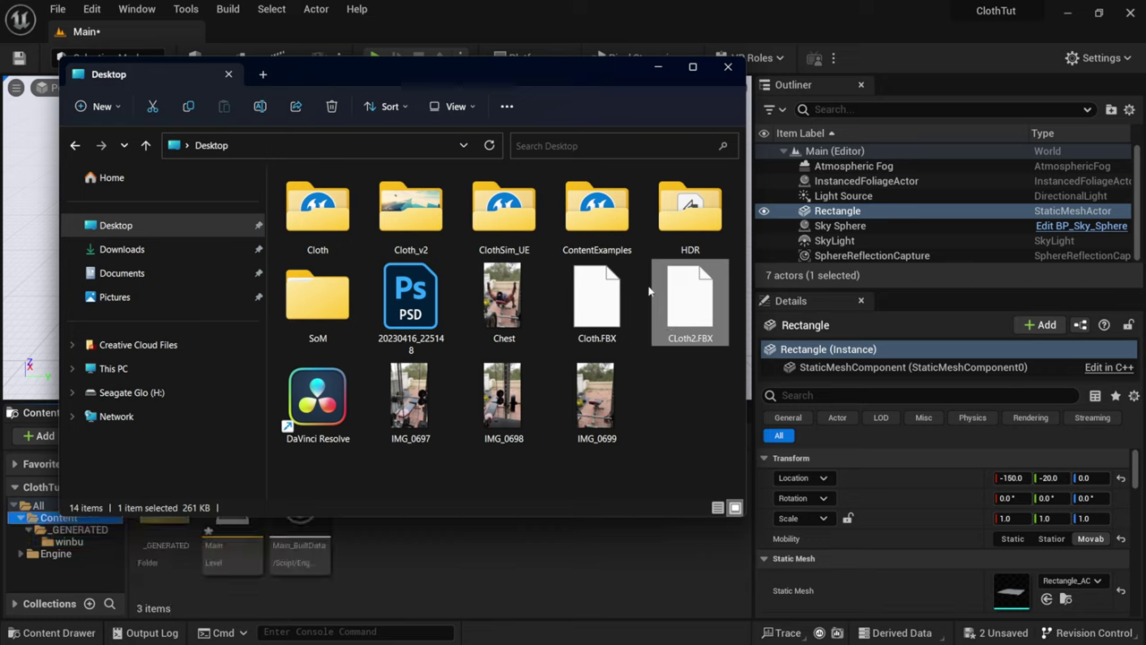
{"action": "left_click", "coordinate": [586, 289]}
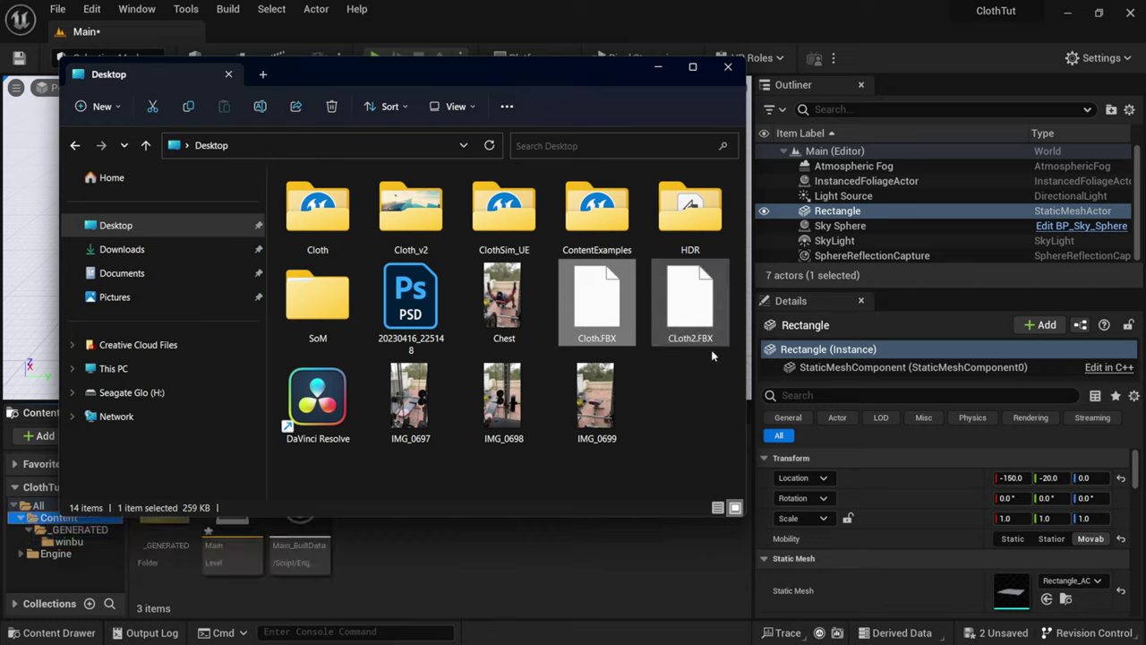
{"action": "left_click_drag", "start_coordinate": [580, 313], "coordinate": [412, 555]}
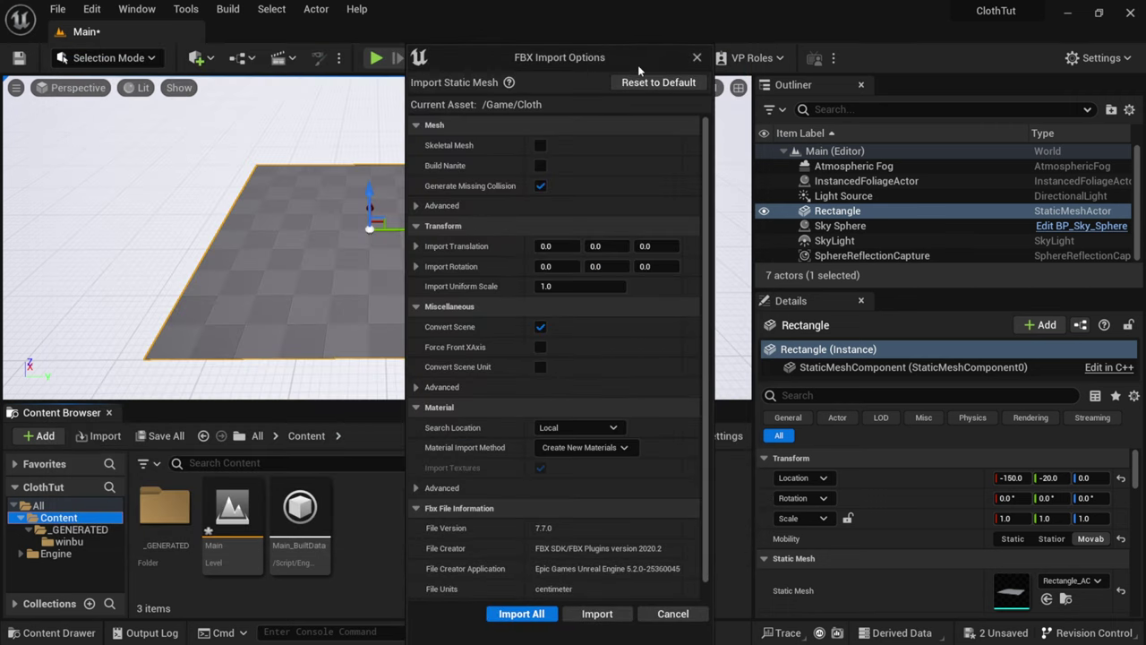
- Enable Skeletal Mesh in the FBX import options, import everything from Cloth.FBX, and dismiss the message log
{"action": "left_click_drag", "start_coordinate": [637, 65], "coordinate": [552, 27]}
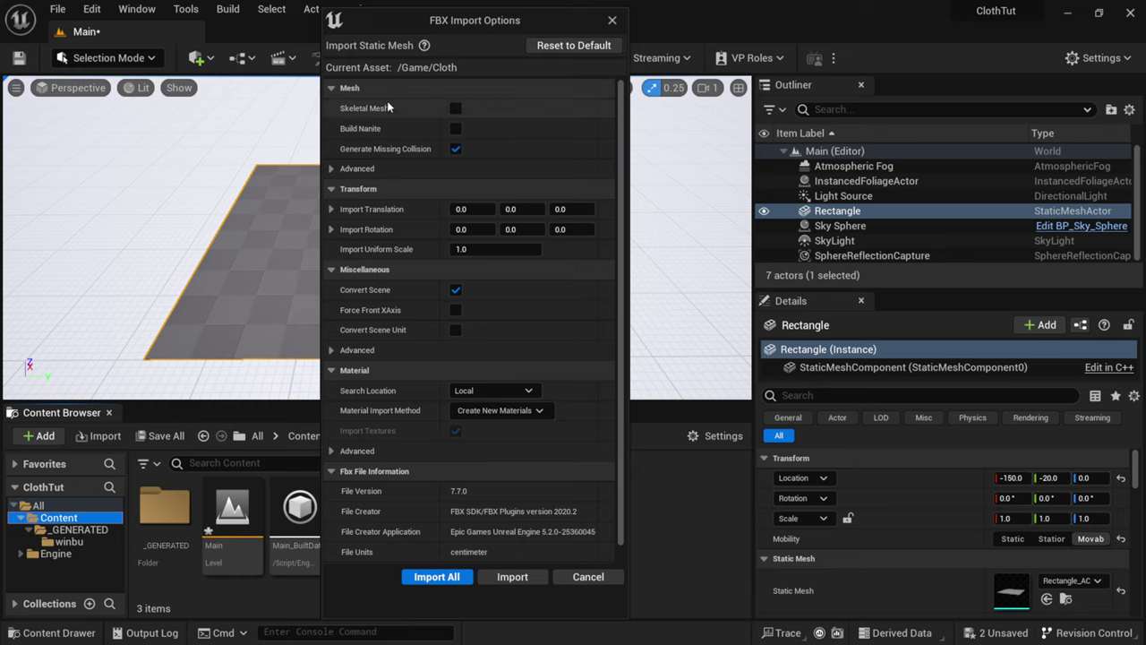
{"action": "left_click", "coordinate": [457, 108]}
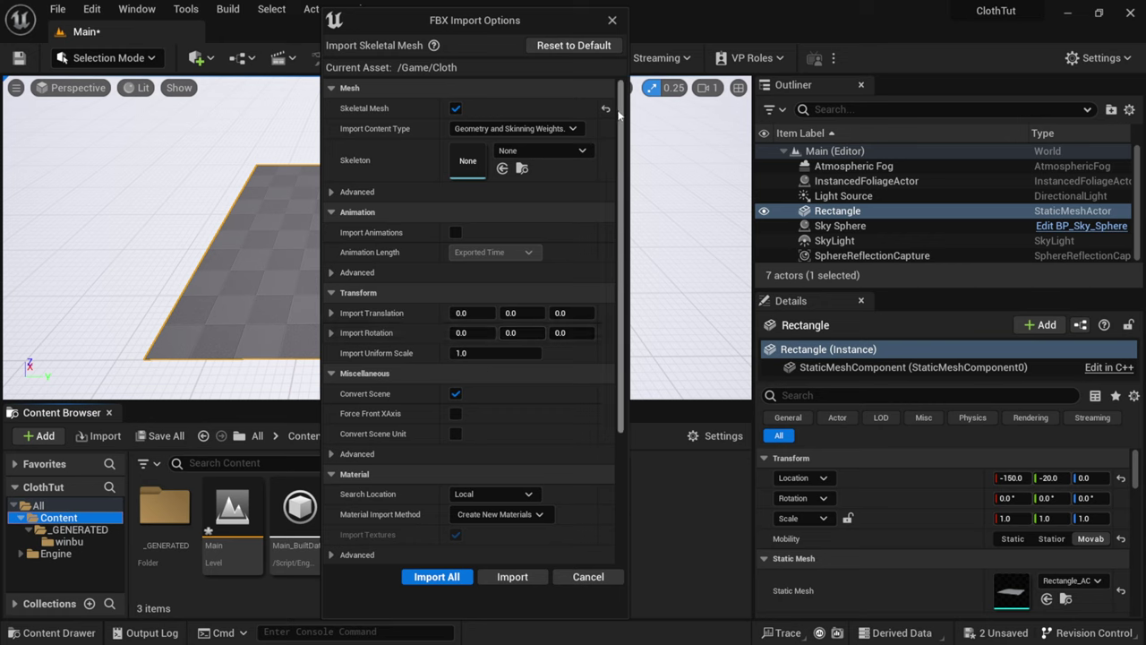
{"action": "left_click_drag", "start_coordinate": [620, 116], "coordinate": [627, 229]}
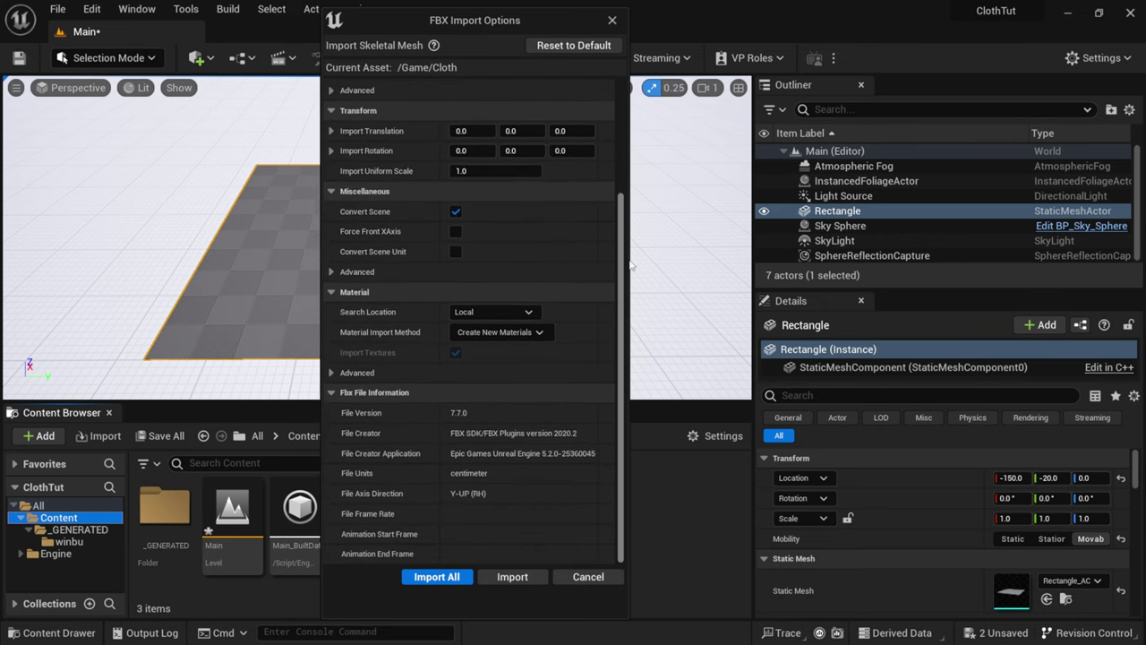
{"action": "left_click", "coordinate": [436, 577]}
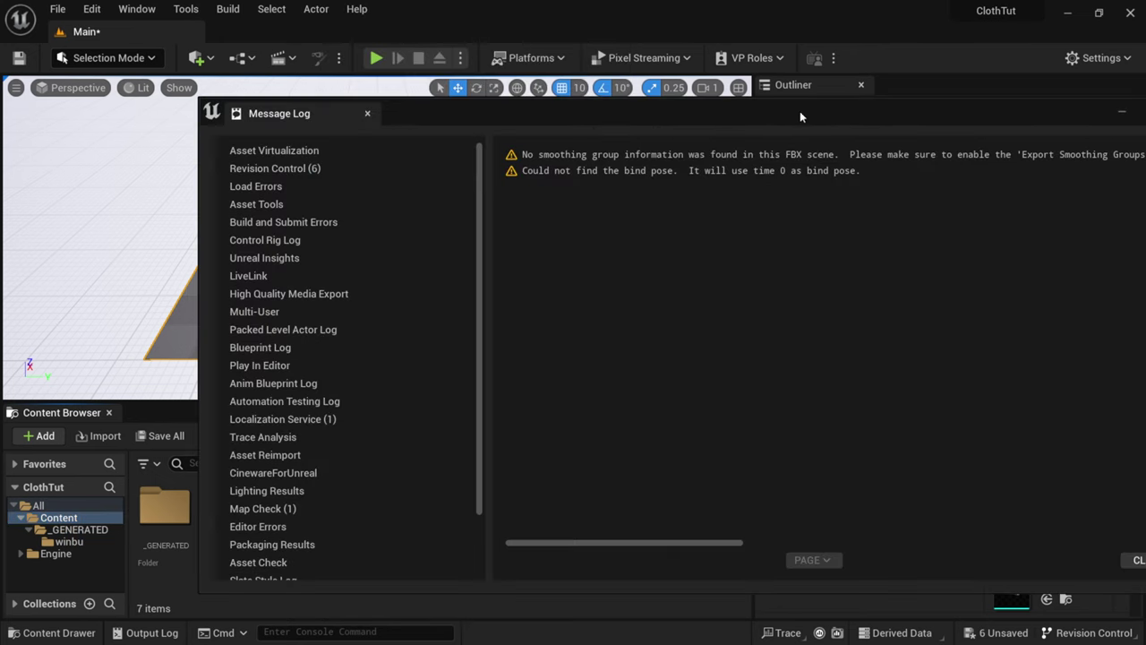
{"action": "left_click_drag", "start_coordinate": [800, 111], "coordinate": [586, 94]}
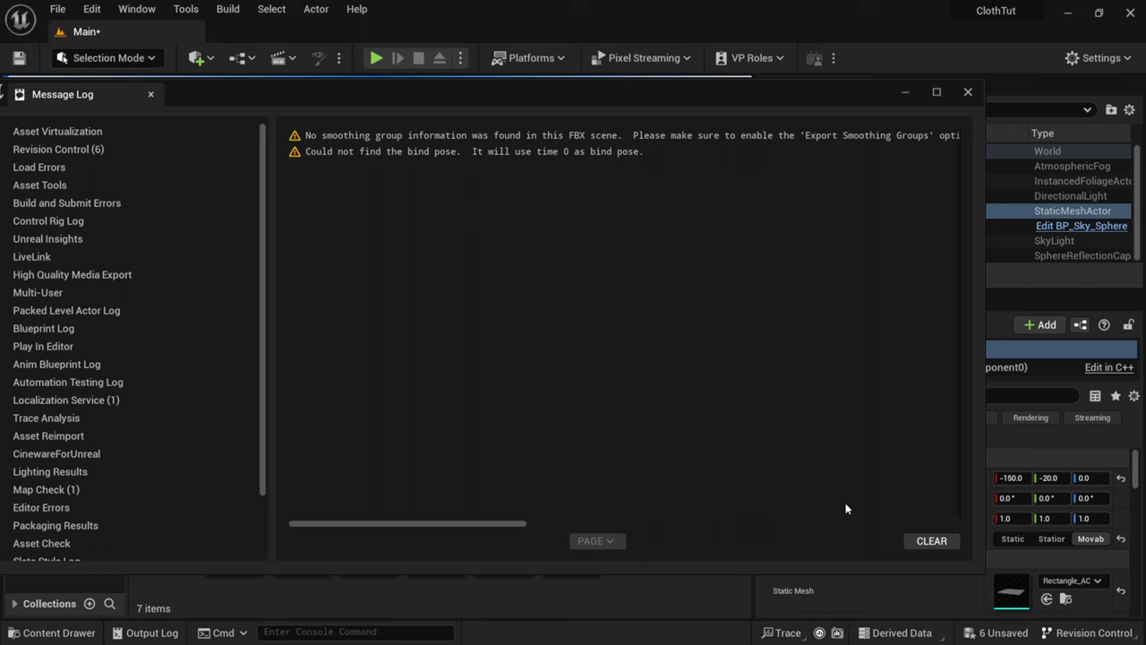
{"action": "left_click", "coordinate": [968, 94]}
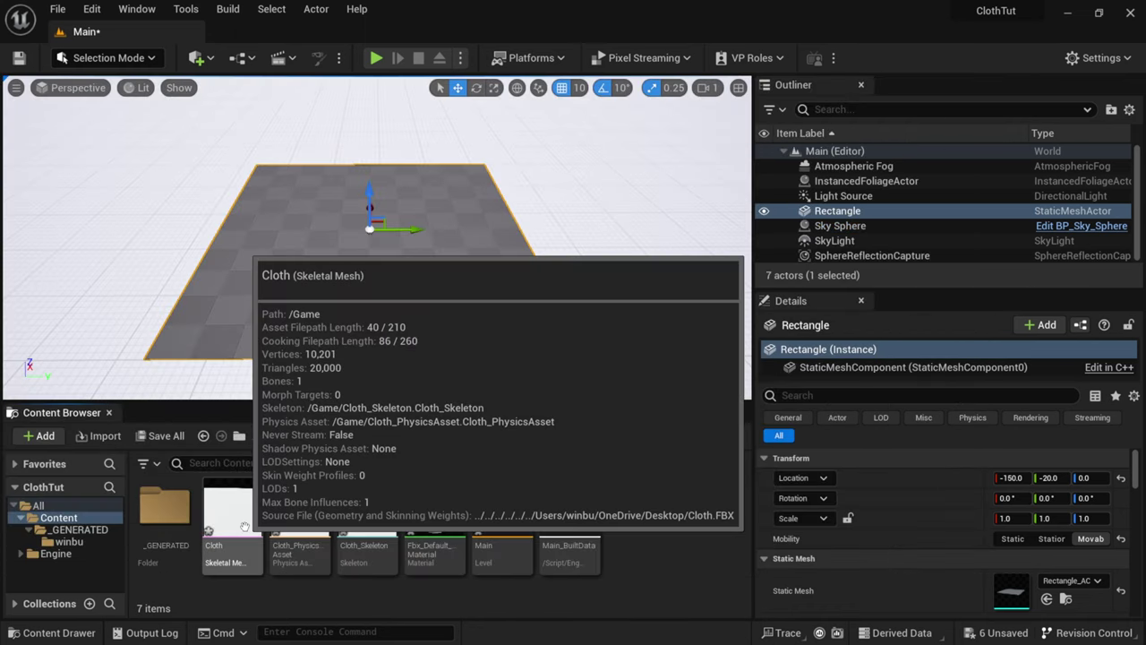
- Delete the original Rectangle static mesh actor from the level
{"action": "mouse_move", "coordinate": [231, 564]}
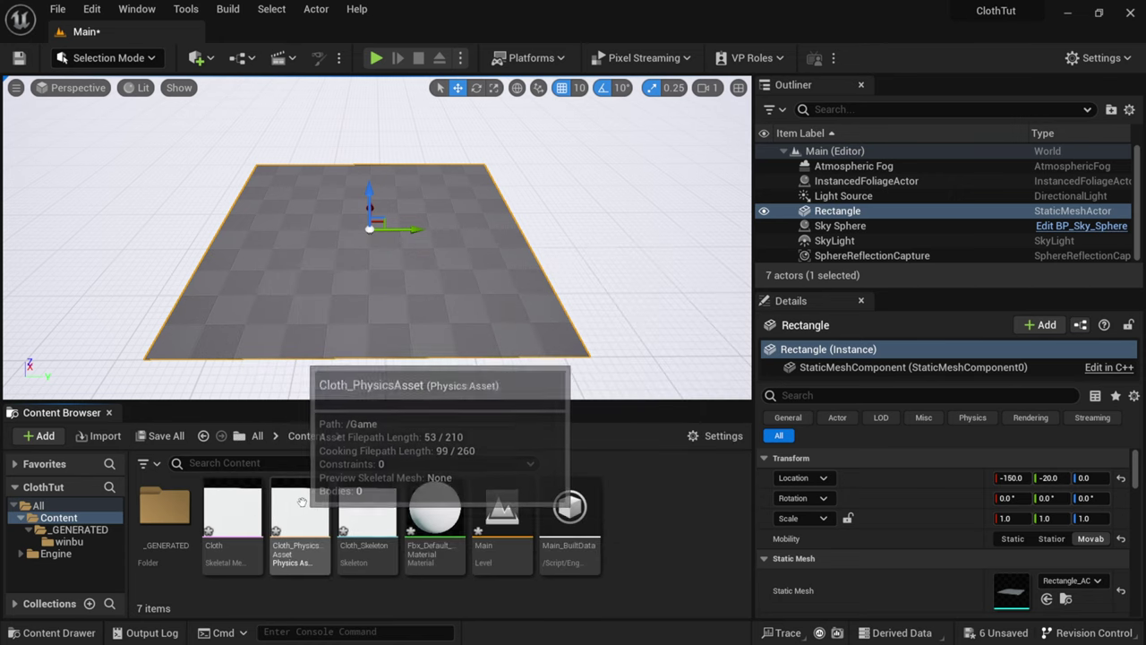
{"action": "mouse_move", "coordinate": [366, 510]}
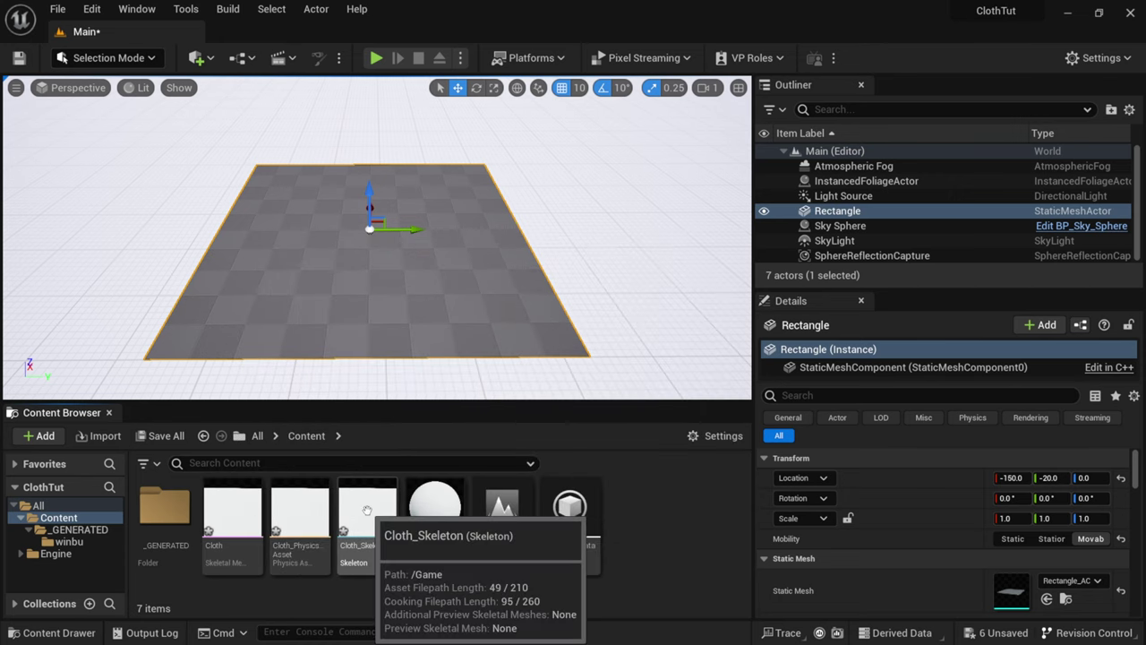
{"action": "left_click", "coordinate": [438, 275]}
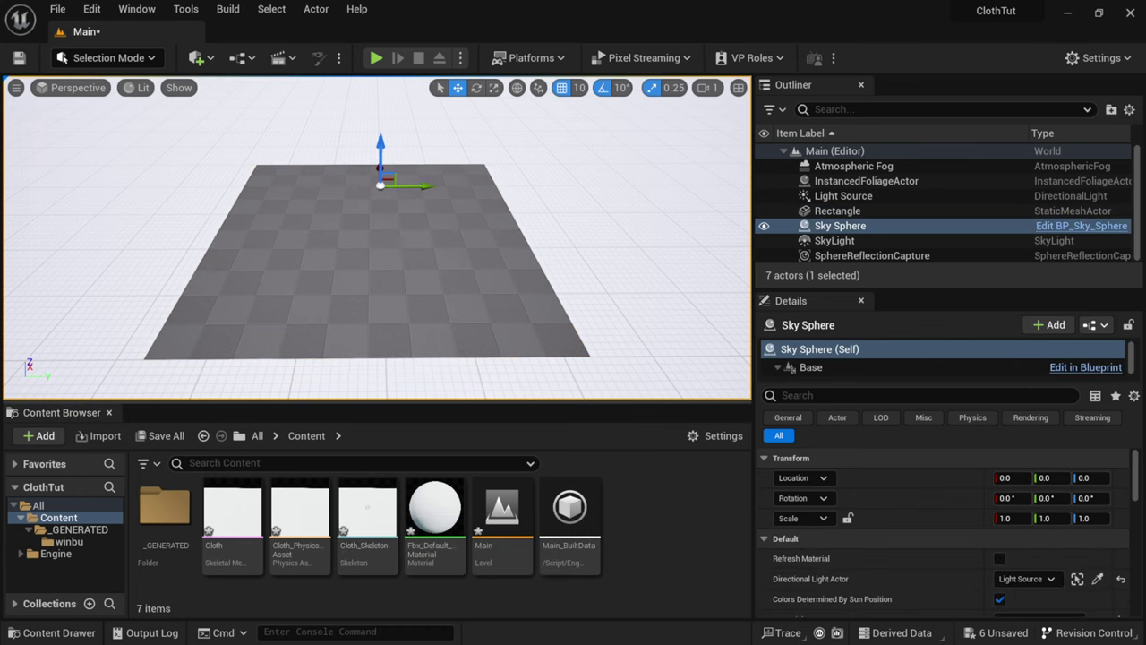
{"action": "left_click", "coordinate": [424, 246]}
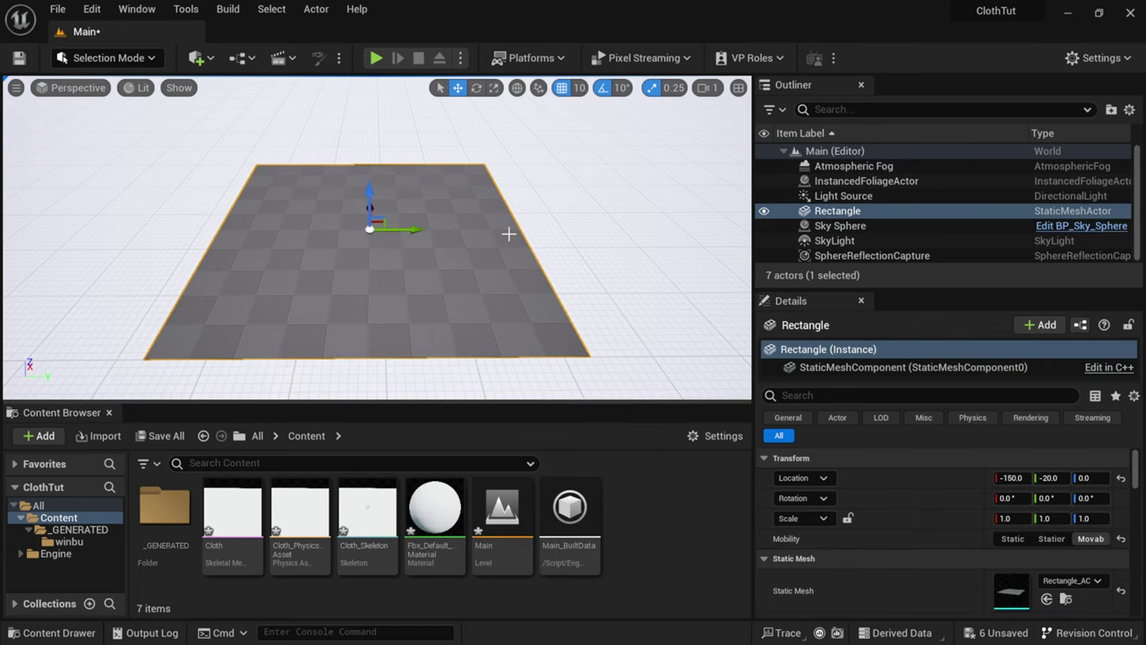
{"action": "key", "text": "Delete"}
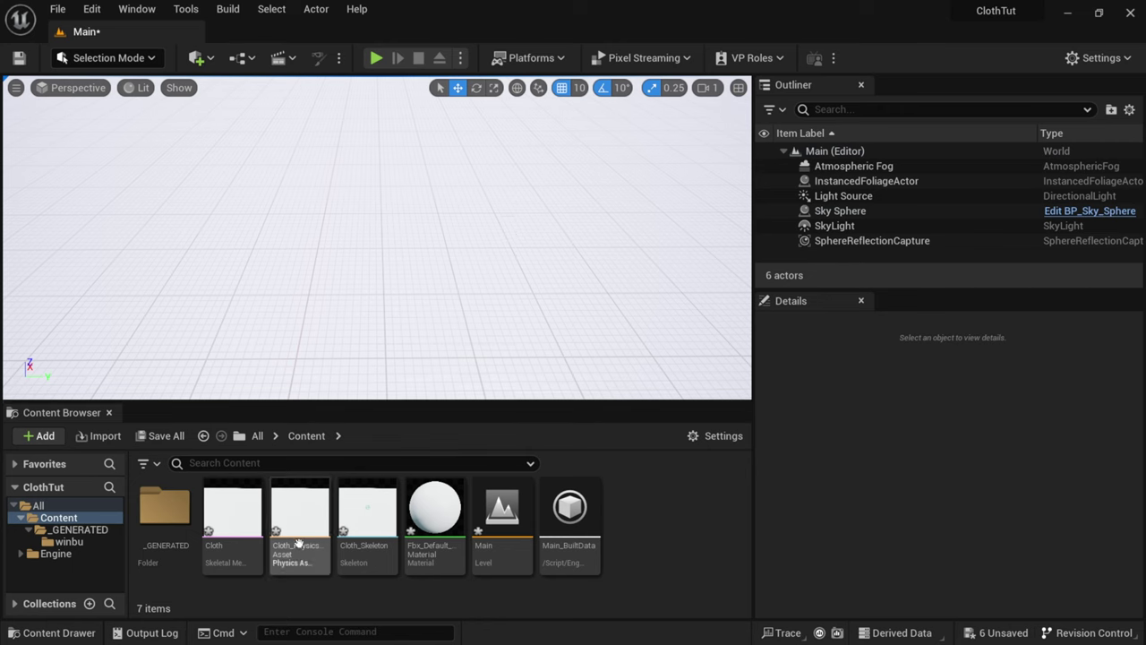
- Place the Cloth skeletal mesh in the level and reset its location to the default
{"action": "left_click", "coordinate": [239, 539]}
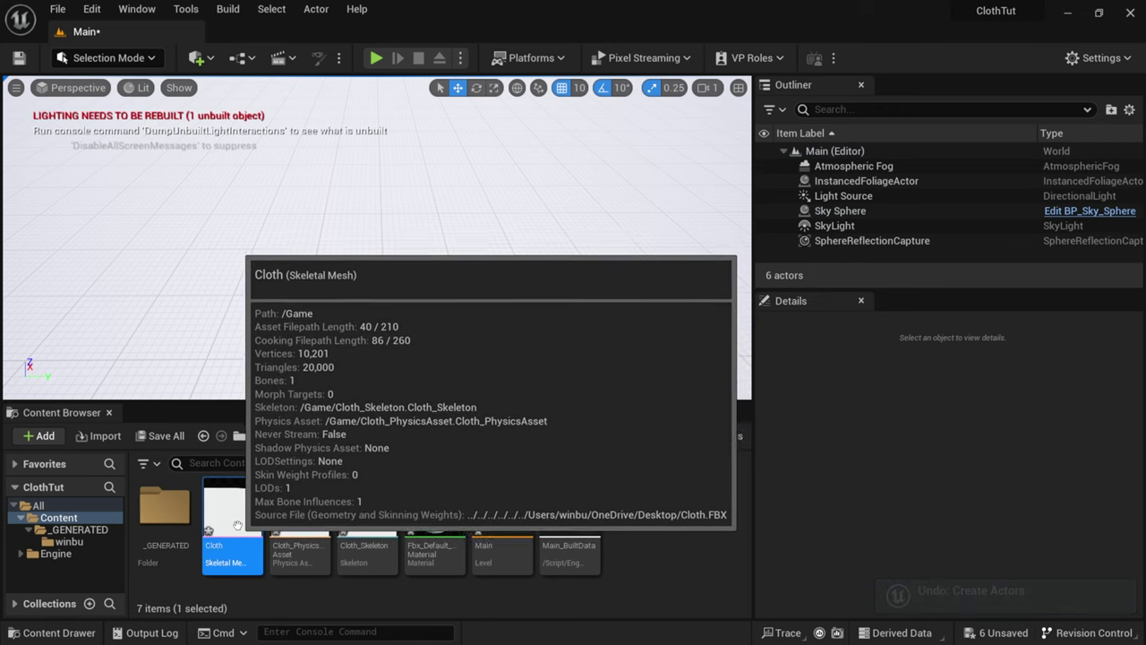
{"action": "left_click_drag", "start_coordinate": [231, 520], "coordinate": [382, 215]}
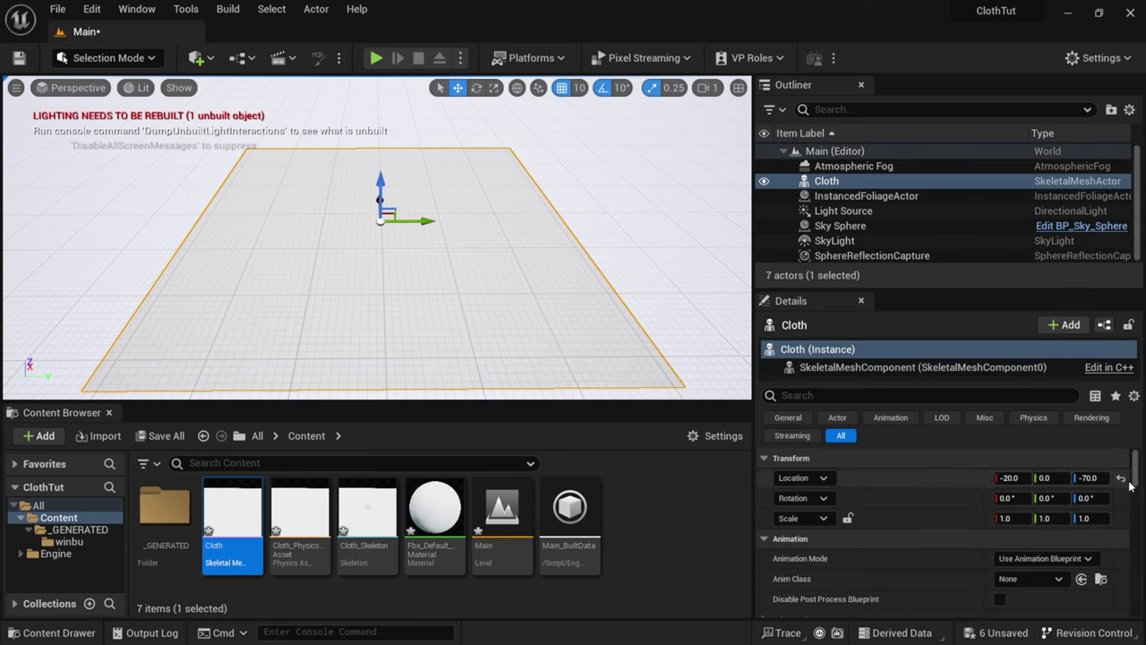
{"action": "left_click", "coordinate": [1121, 479]}
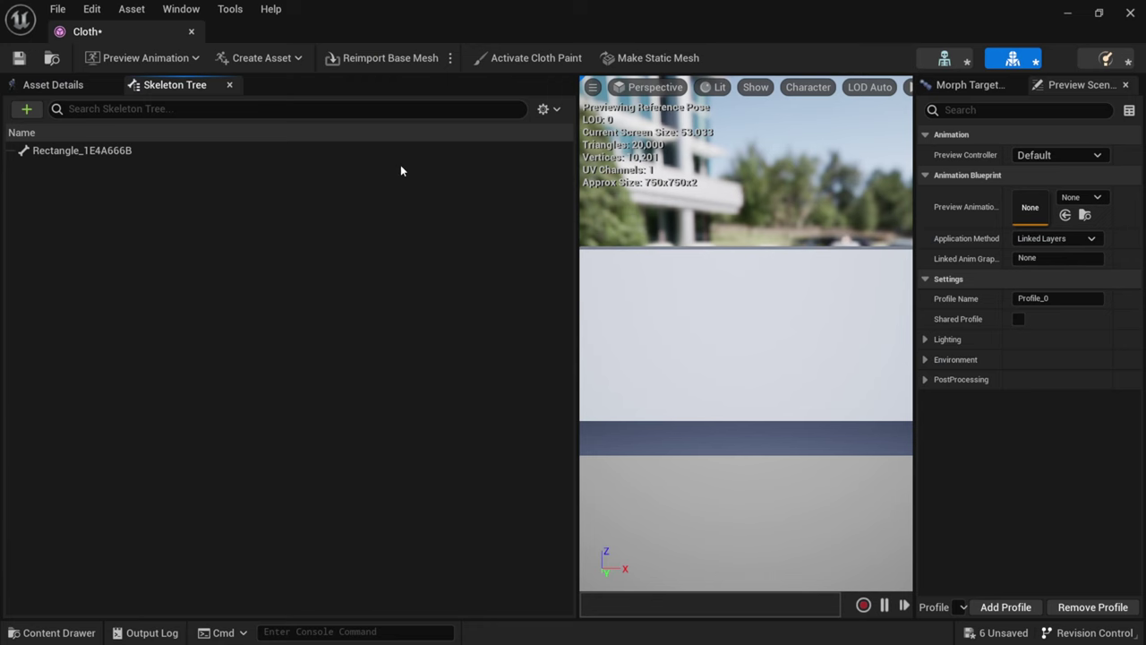
- In the Cloth skeletal mesh editor, show the Clothing panel, enlarge the preview, and close Skeleton Tree and Asset Details
{"action": "left_click_drag", "start_coordinate": [576, 144], "coordinate": [392, 143]}
{"action": "scroll", "coordinate": [596, 290], "scroll_direction": "up", "scroll_amount": 3}
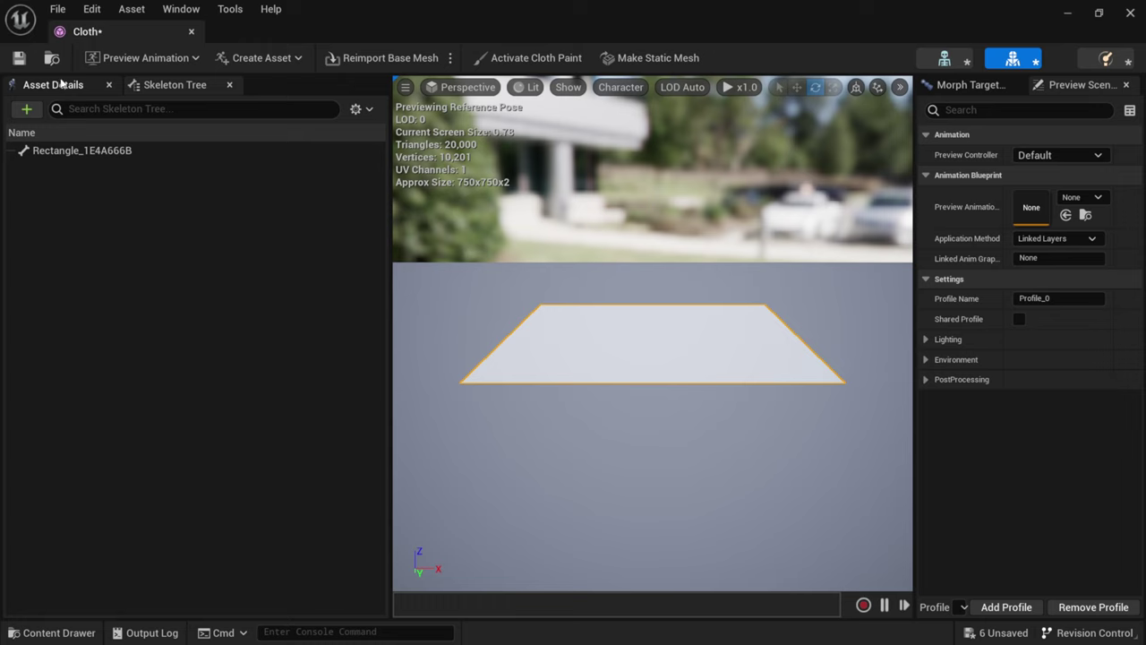
{"action": "left_click", "coordinate": [183, 11]}
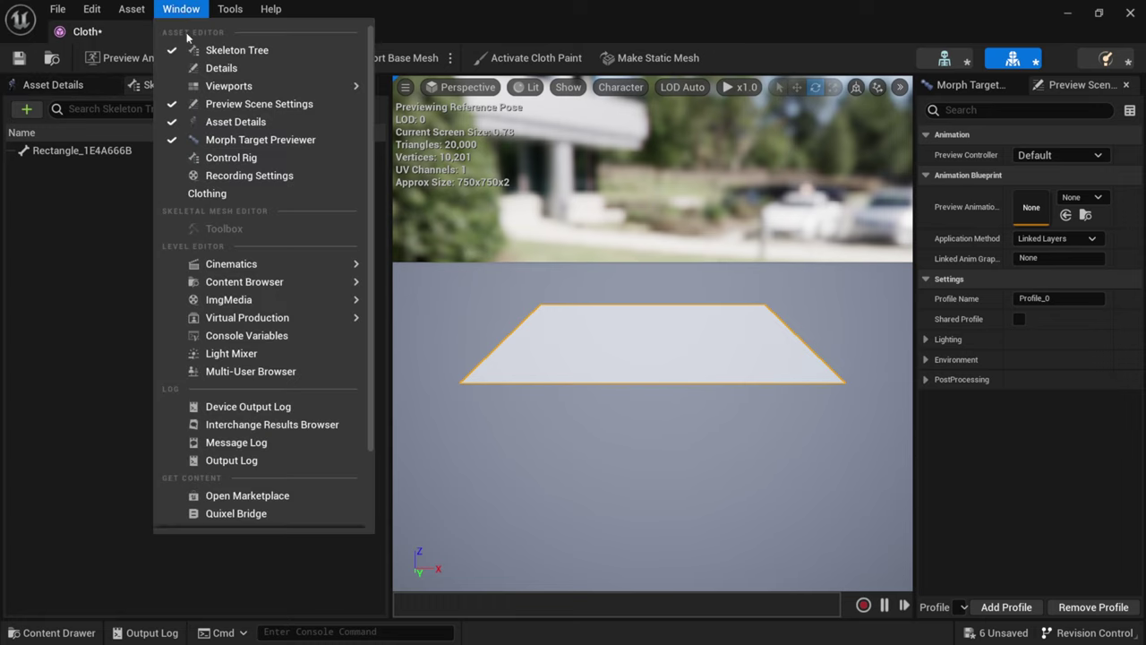
{"action": "left_click", "coordinate": [218, 193]}
{"action": "left_click", "coordinate": [179, 86]}
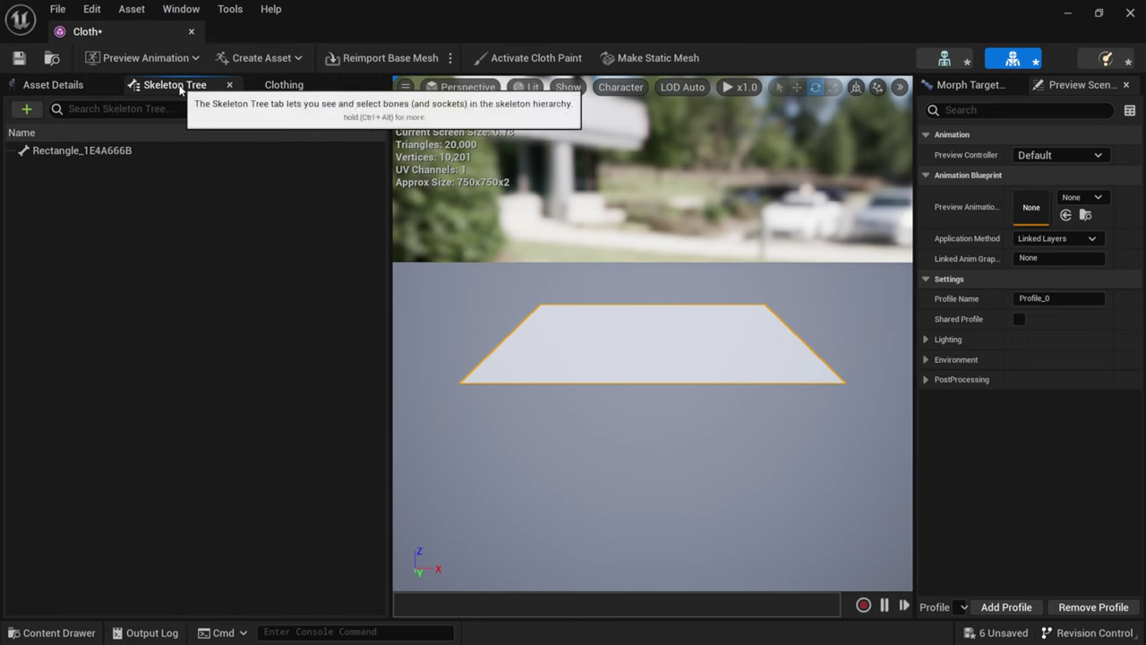
{"action": "left_click", "coordinate": [229, 85]}
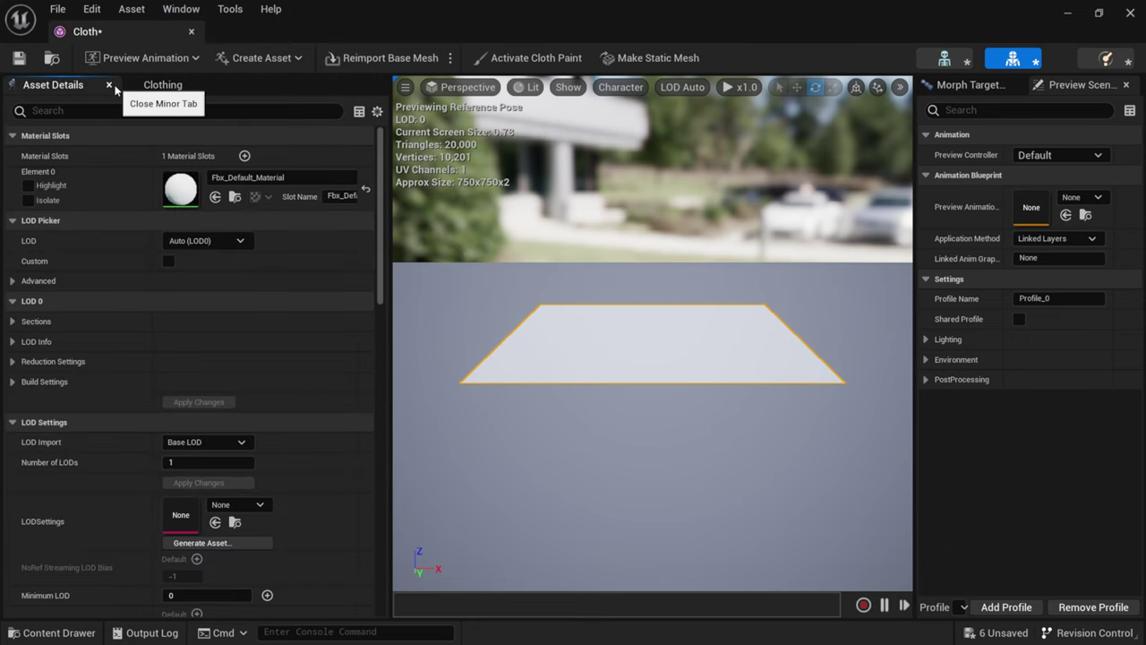
{"action": "left_click", "coordinate": [114, 86]}
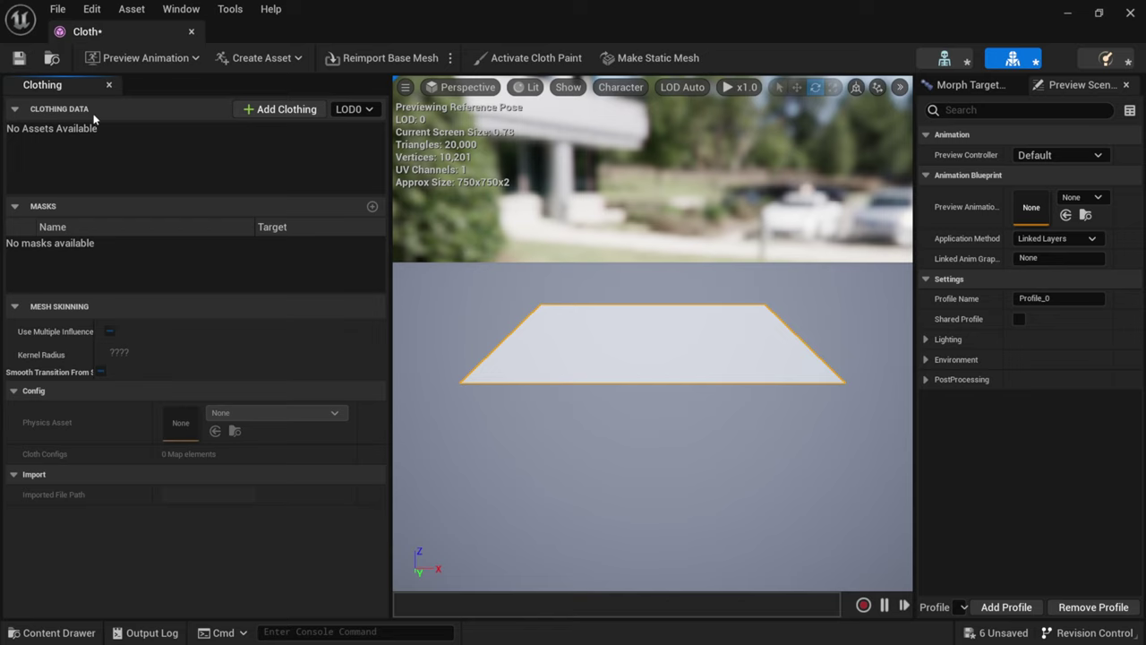
- Create clothing data from the sheet's mesh section, named Cloth_Clothing and using Cloth_PhysicsAsset
{"action": "left_click", "coordinate": [95, 127]}
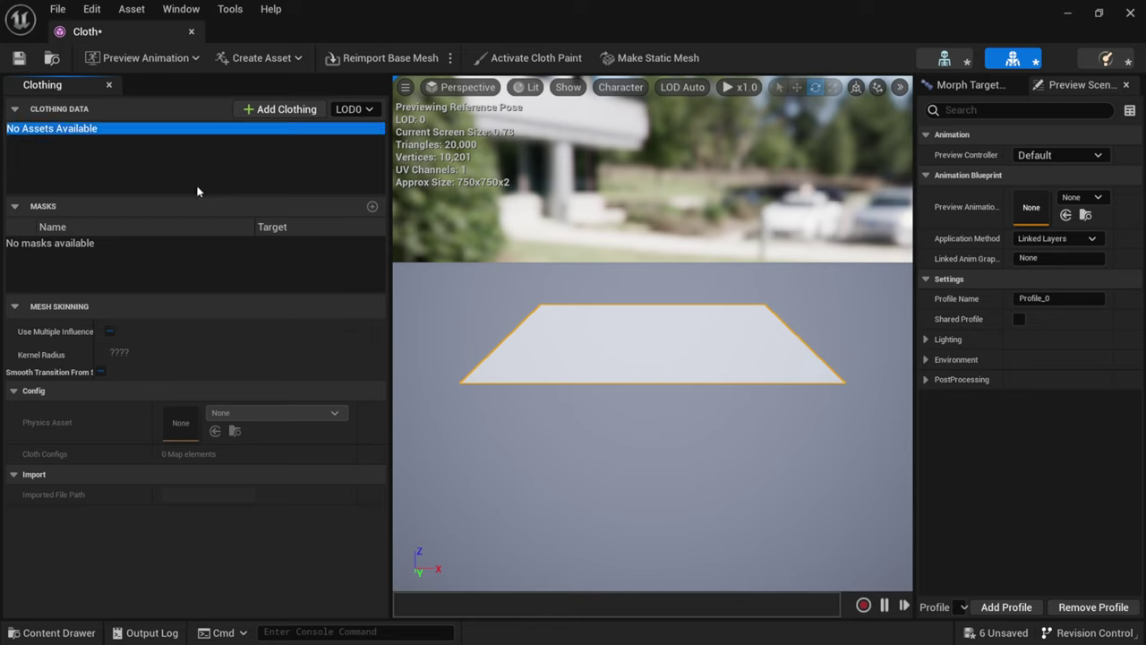
{"action": "right_click", "coordinate": [613, 335]}
{"action": "mouse_move", "coordinate": [666, 438]}
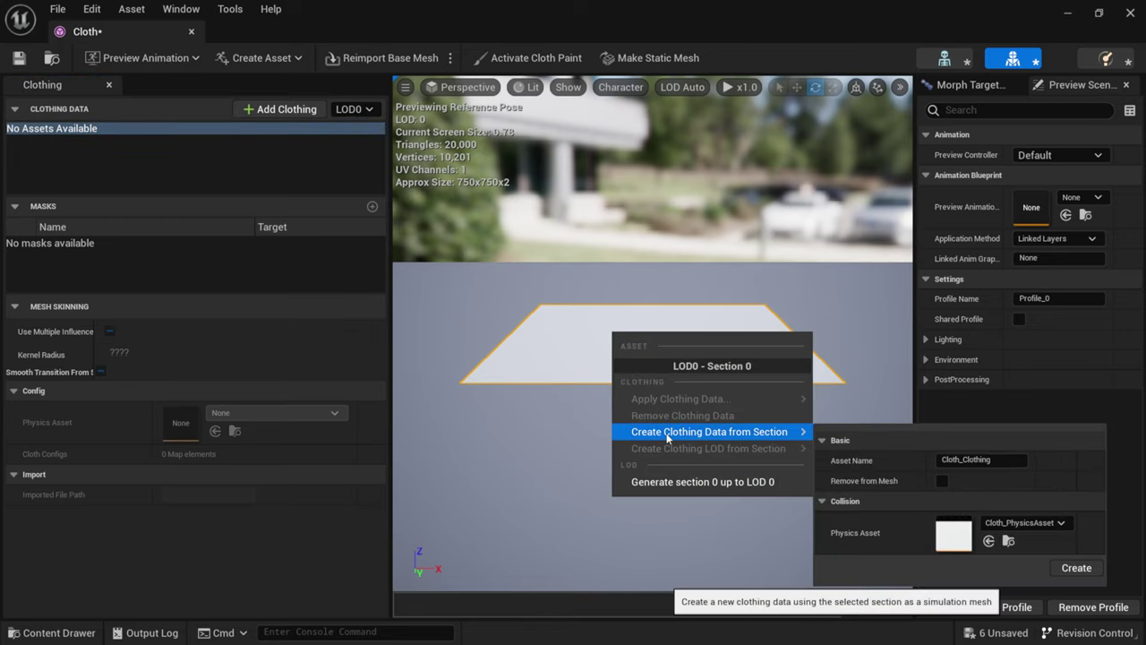
{"action": "left_click", "coordinate": [1077, 568]}
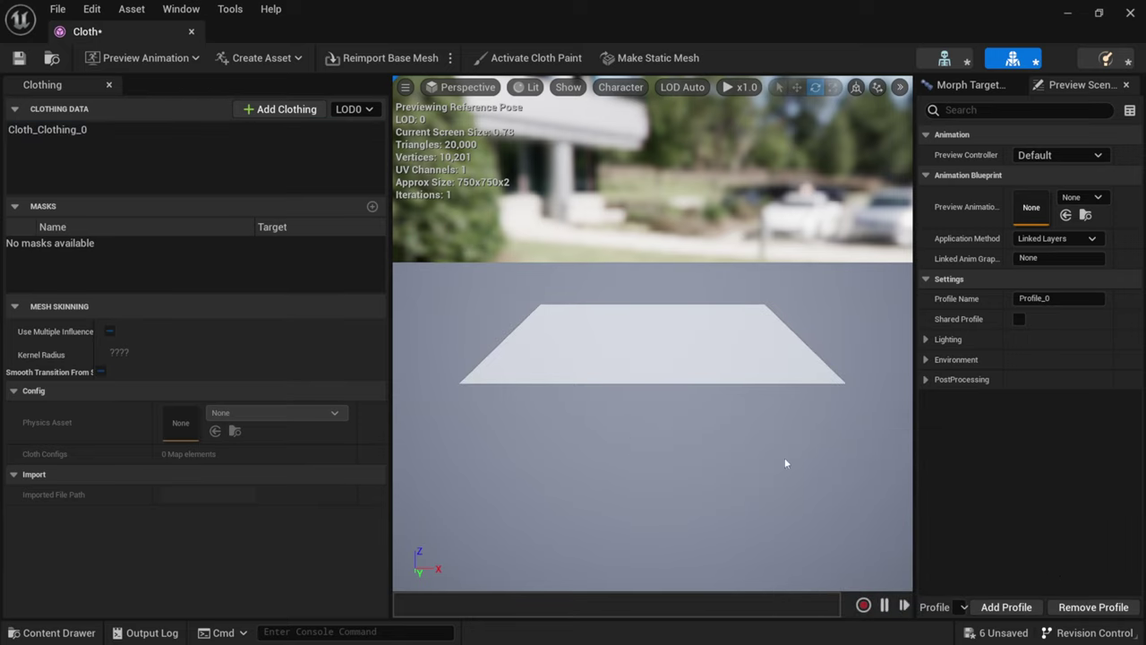
- Activate cloth paint for Cloth_Clothing_0, brush a Max Distance of 100 over the whole sheet, and deactivate cloth paint
{"action": "left_click", "coordinate": [47, 130]}
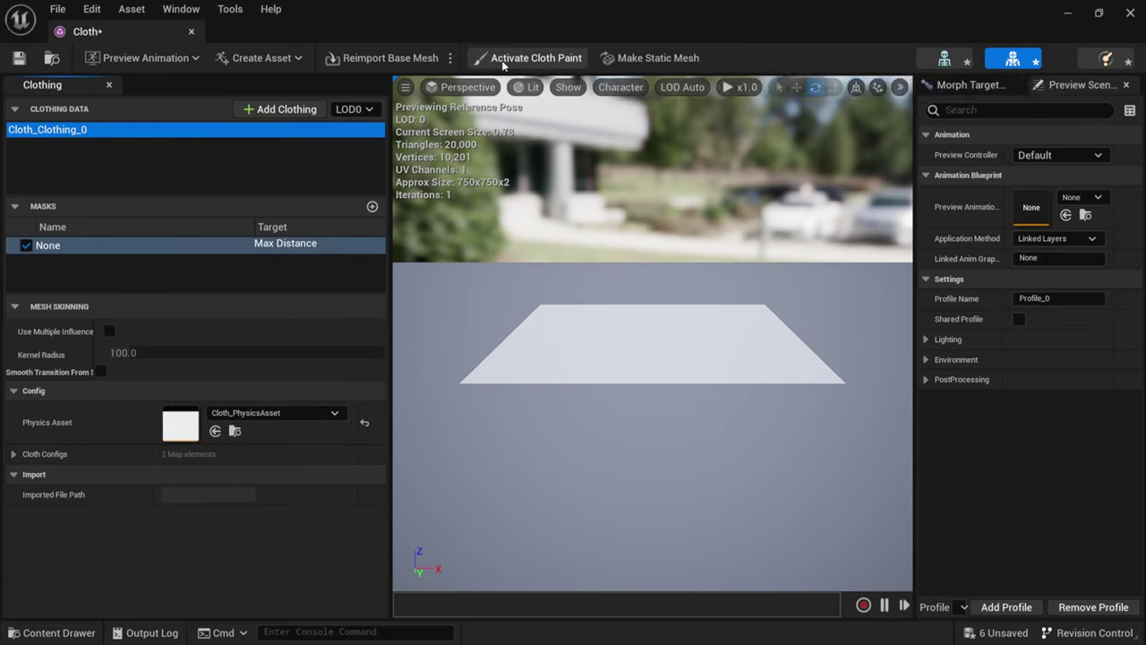
{"action": "left_click", "coordinate": [531, 59]}
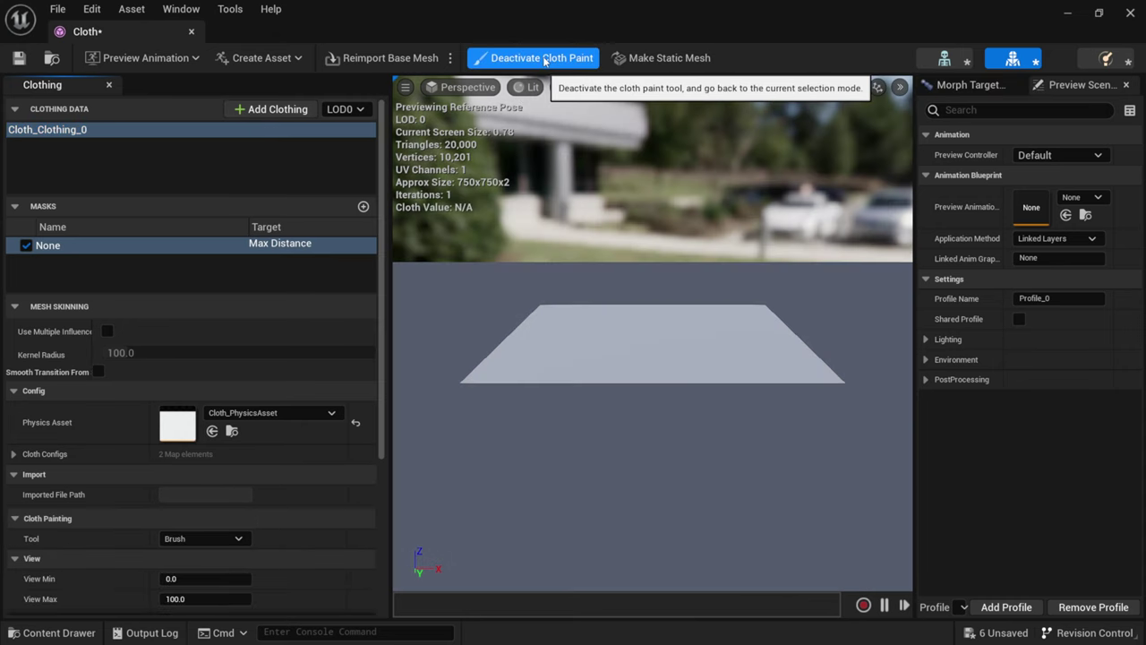
{"action": "mouse_move", "coordinate": [541, 332]}
{"action": "left_mouse_down", "text": "alt"}
{"action": "mouse_move", "coordinate": [541, 387]}
{"action": "mouse_move", "coordinate": [583, 302]}
{"action": "left_mouse_up", "text": "alt"}
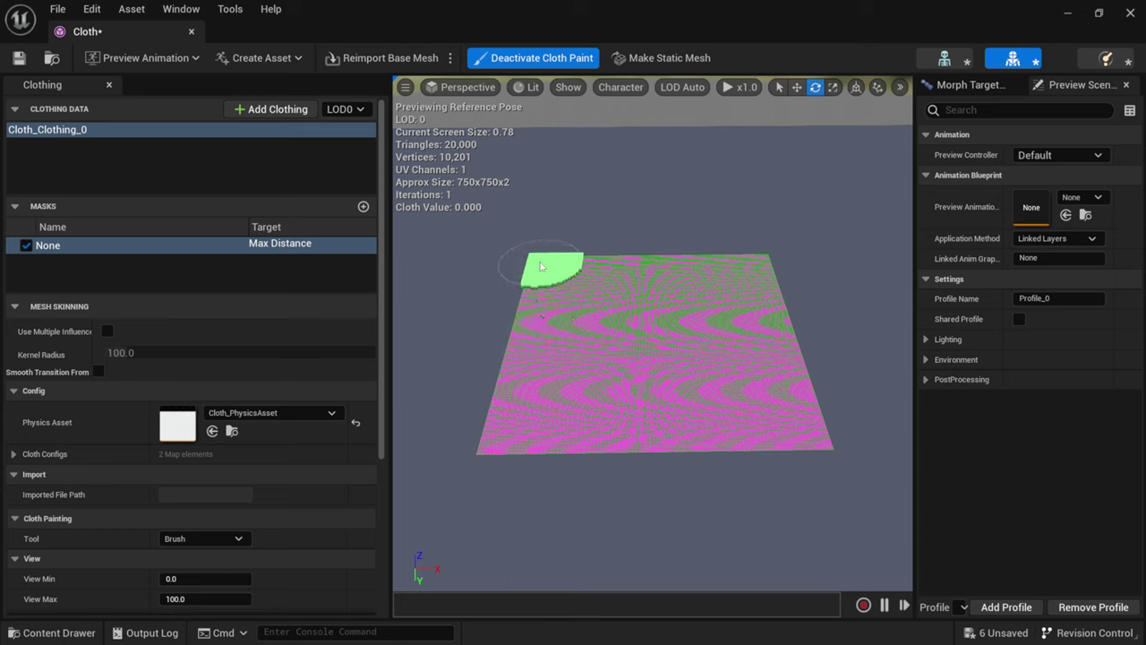
{"action": "mouse_move", "coordinate": [541, 266]}
{"action": "left_mouse_down"}
{"action": "mouse_move", "coordinate": [546, 339]}
{"action": "mouse_move", "coordinate": [525, 474]}
{"action": "mouse_move", "coordinate": [576, 265]}
{"action": "mouse_move", "coordinate": [626, 452]}
{"action": "left_mouse_up"}
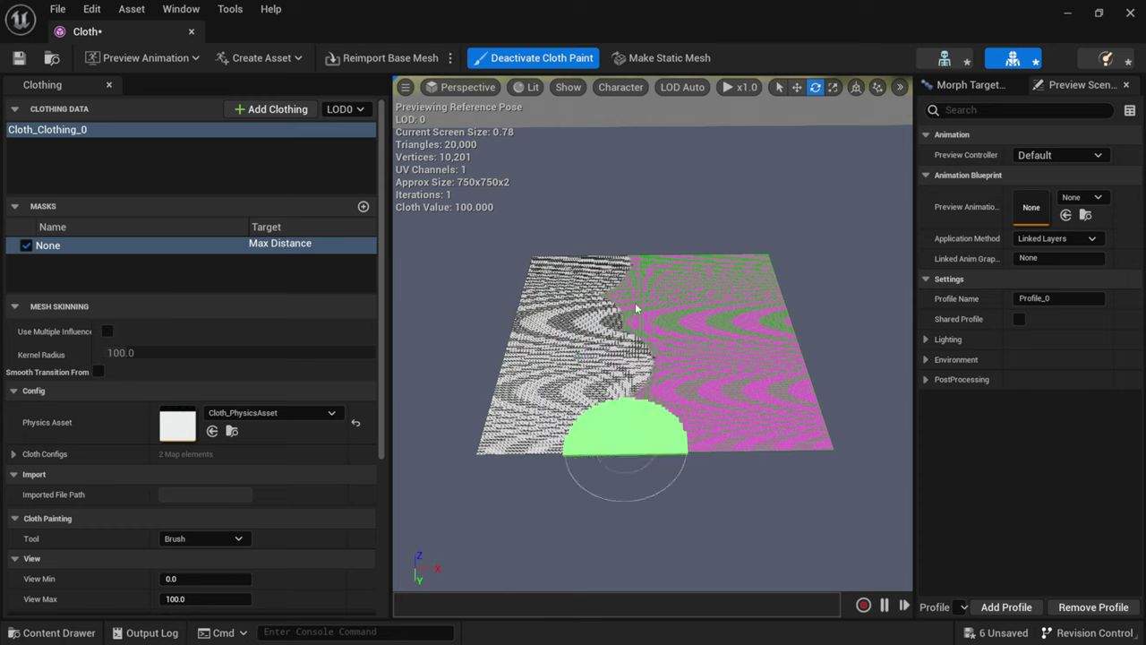
{"action": "mouse_move", "coordinate": [636, 308]}
{"action": "left_mouse_down"}
{"action": "mouse_move", "coordinate": [633, 273]}
{"action": "mouse_move", "coordinate": [694, 463]}
{"action": "mouse_move", "coordinate": [682, 264]}
{"action": "mouse_move", "coordinate": [721, 463]}
{"action": "mouse_move", "coordinate": [719, 246]}
{"action": "mouse_move", "coordinate": [763, 466]}
{"action": "left_mouse_up"}
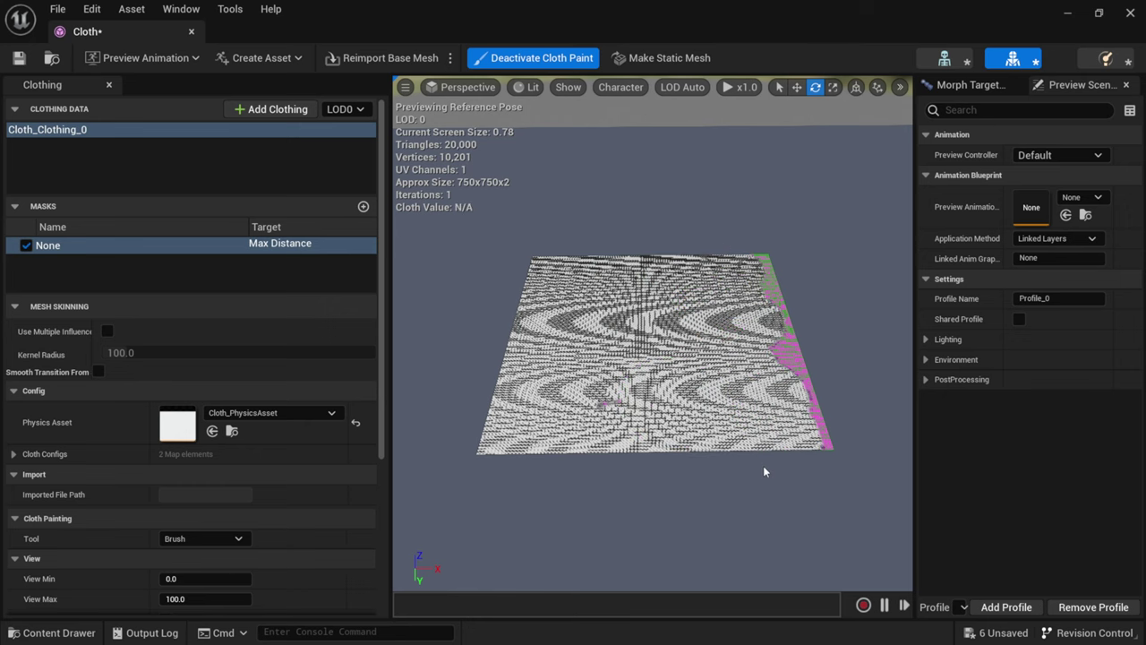
{"action": "middle_click_drag", "start_coordinate": [722, 361], "coordinate": [796, 374]}
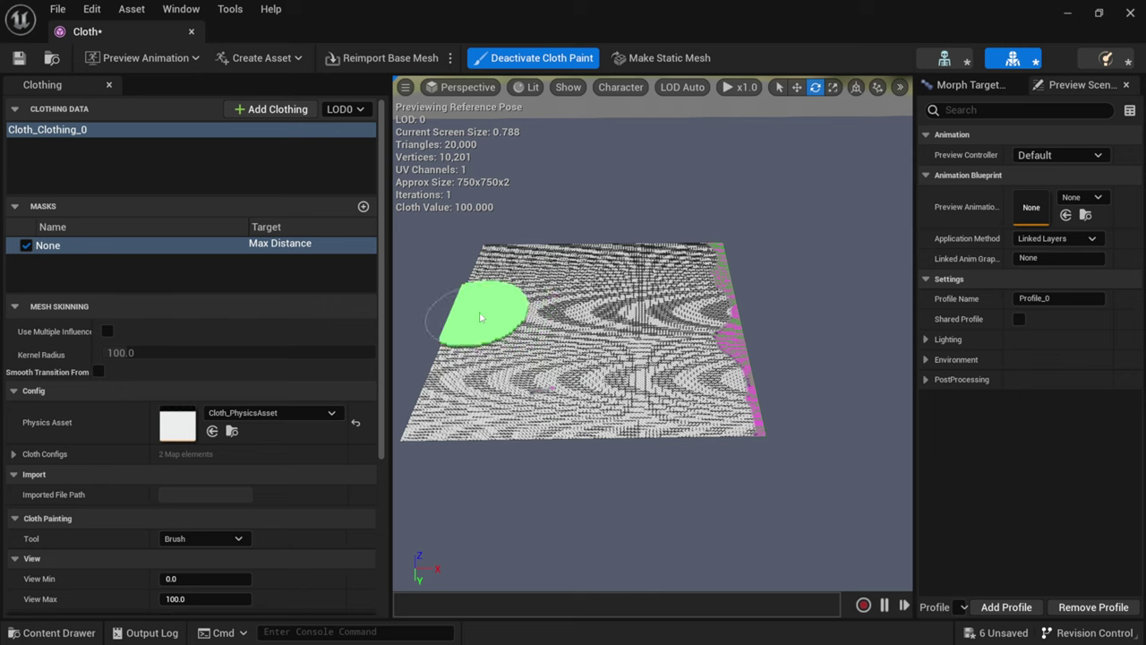
{"action": "key", "text": "ctrl+z"}
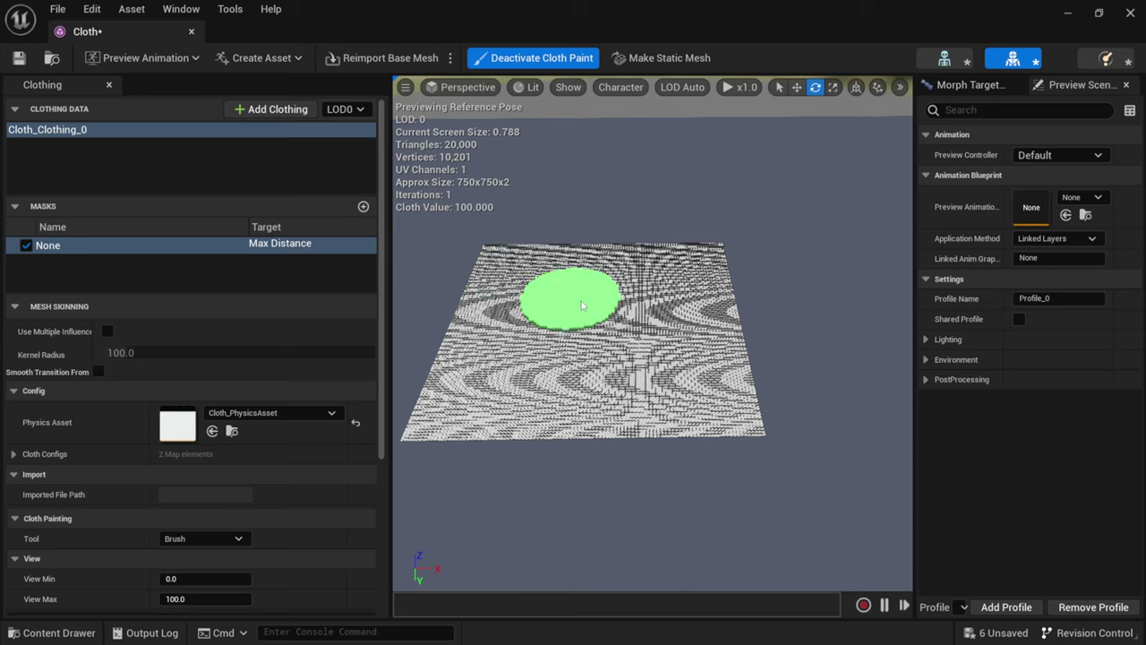
{"action": "left_click", "coordinate": [561, 59]}
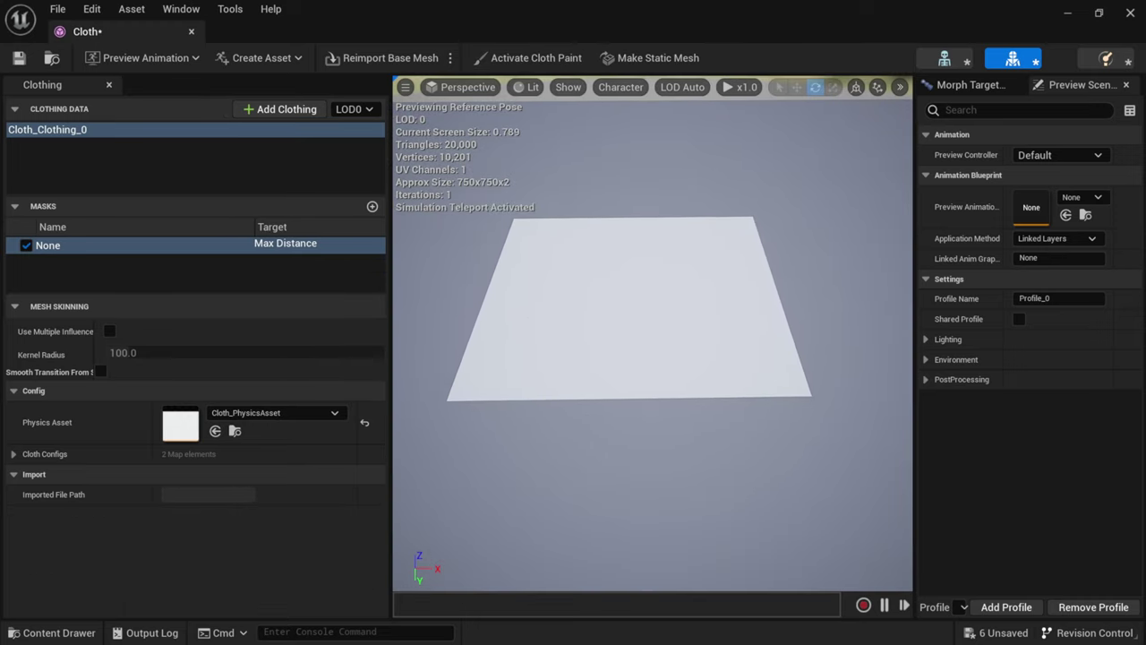
- Apply the Cloth_Clothing_0 - LOD0 clothing data to the sheet's mesh section
{"action": "right_click", "coordinate": [604, 283]}
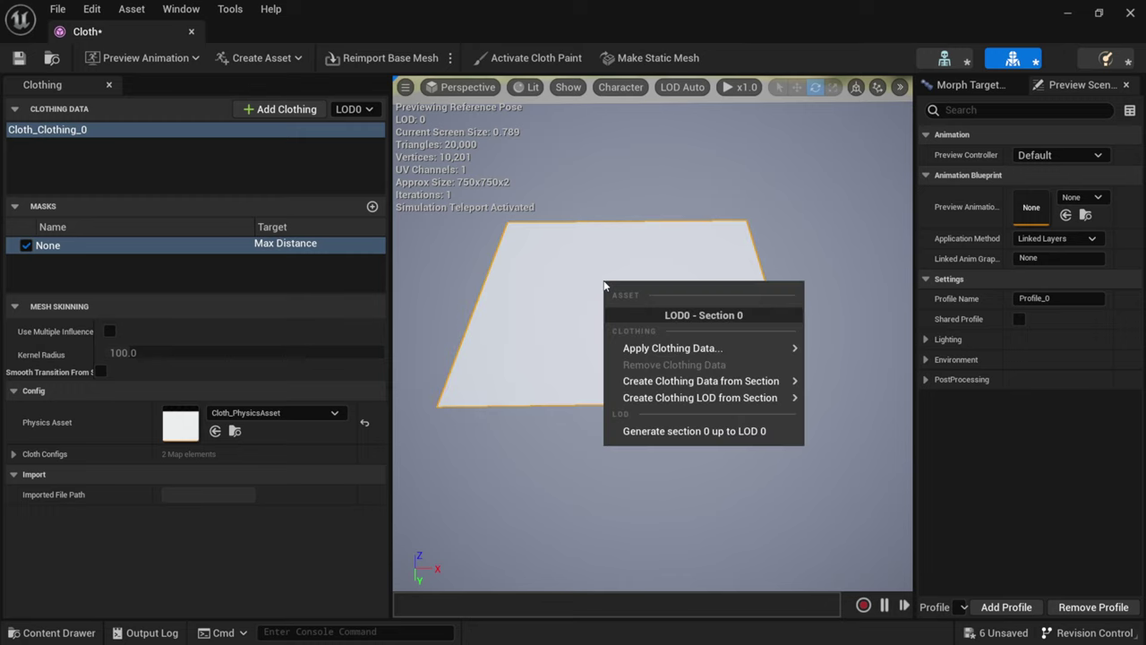
{"action": "mouse_move", "coordinate": [649, 351]}
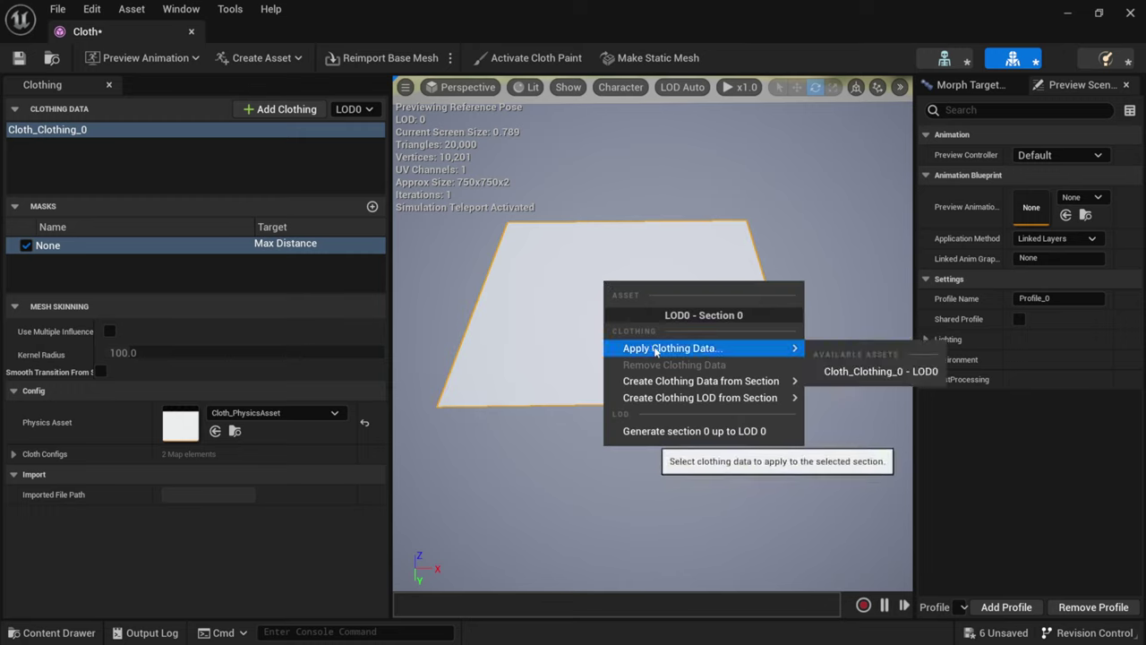
{"action": "left_click", "coordinate": [858, 373]}
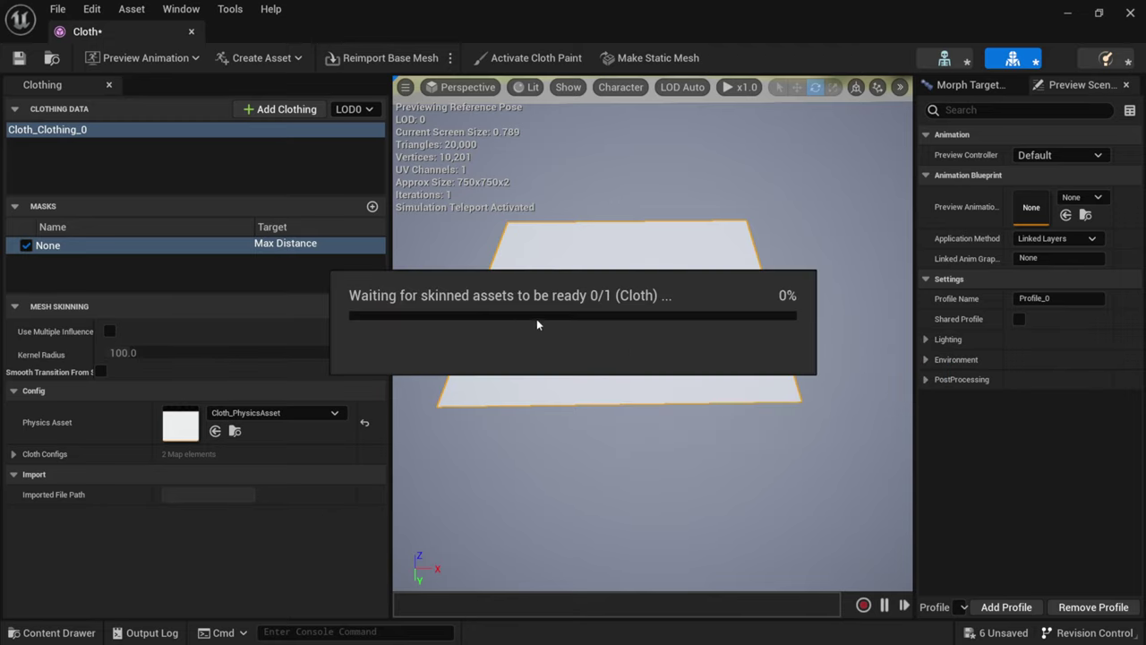
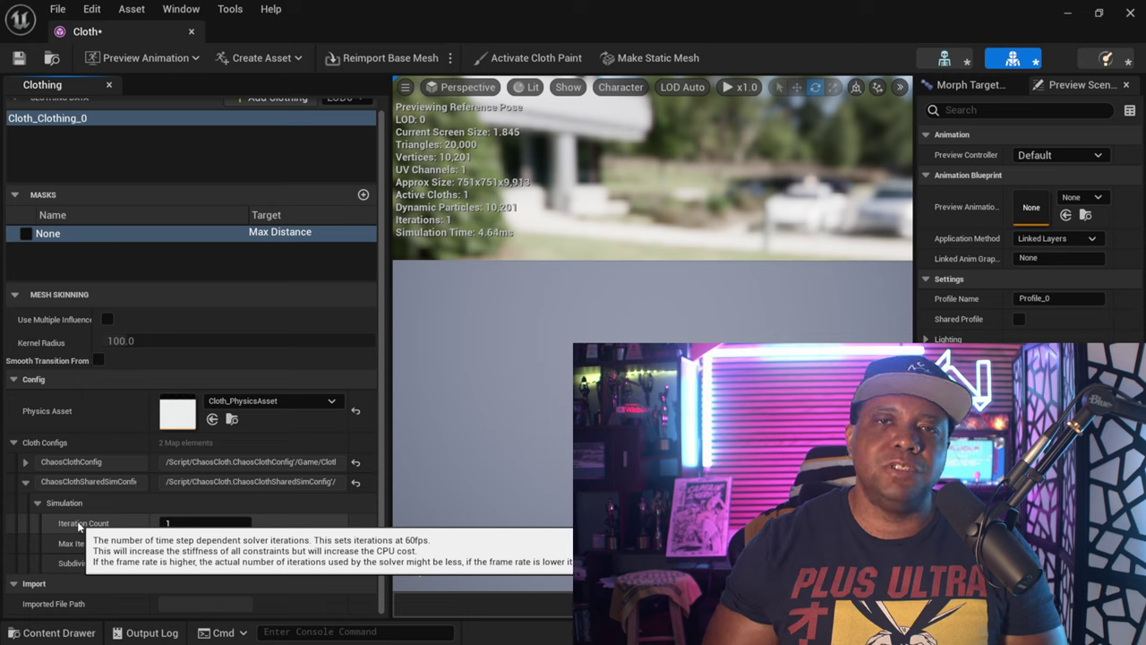
- Set the shared simulation config's Iteration Count to 4 and save the Cloth skeletal mesh
{"action": "left_click", "coordinate": [195, 523]}
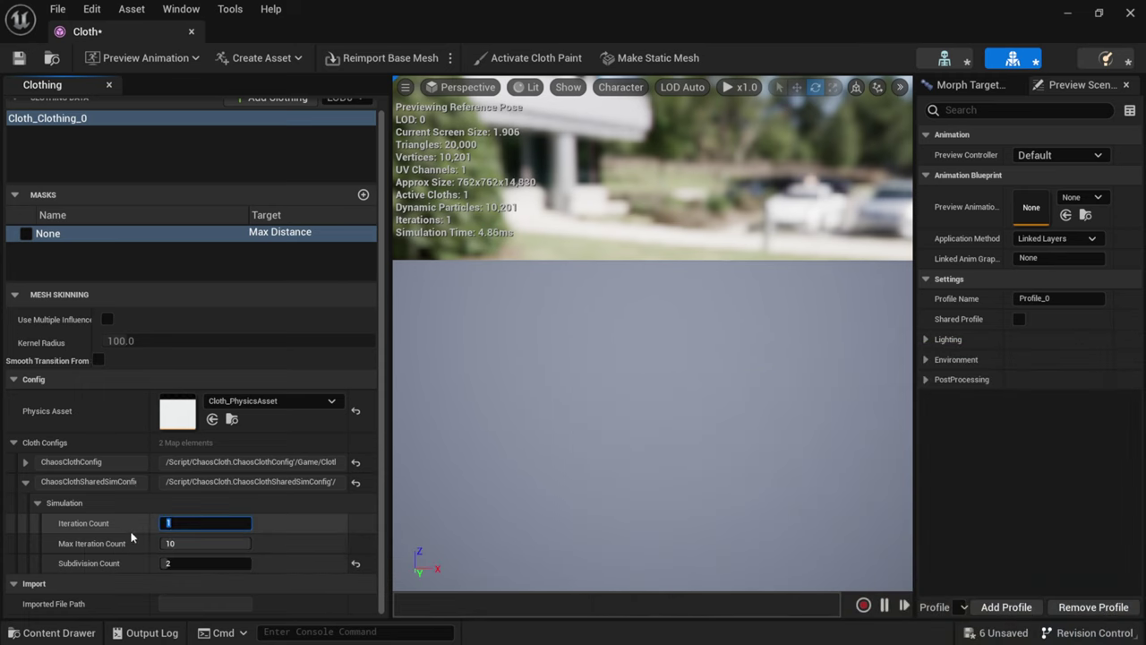
{"action": "type", "text": "4"}
{"action": "key", "text": "Return"}
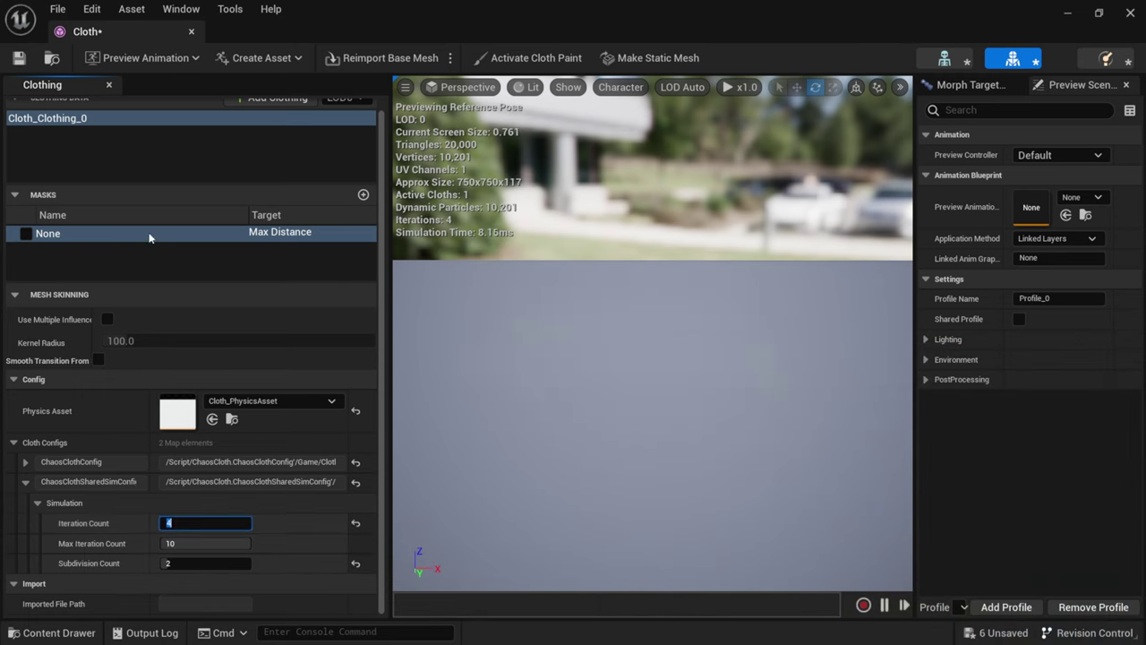
{"action": "left_click", "coordinate": [19, 59]}
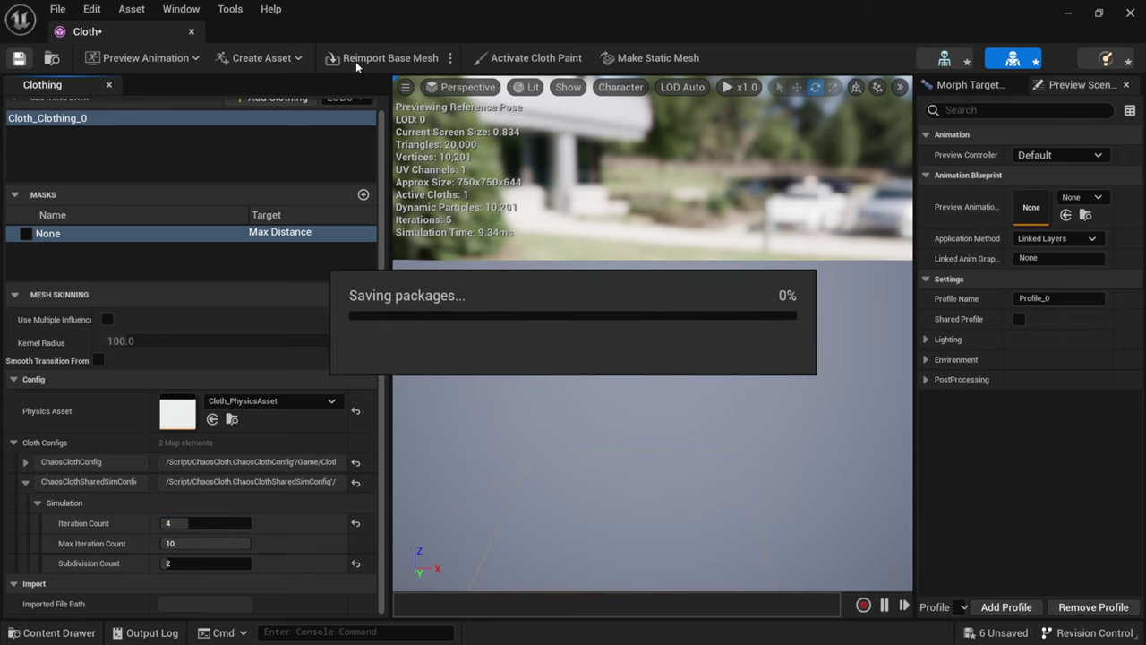
- Close the Cloth mesh editor and run the Main level to watch the cloth drape over the sphere, stopping when done
{"action": "left_click", "coordinate": [1130, 14]}
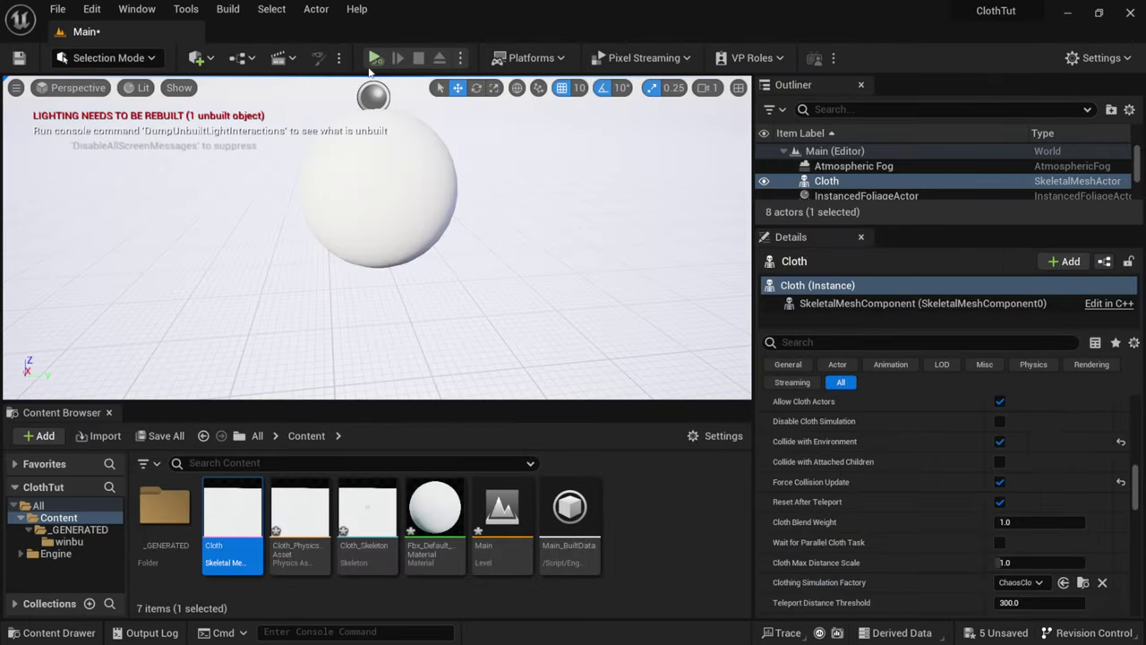
{"action": "left_click", "coordinate": [376, 58]}
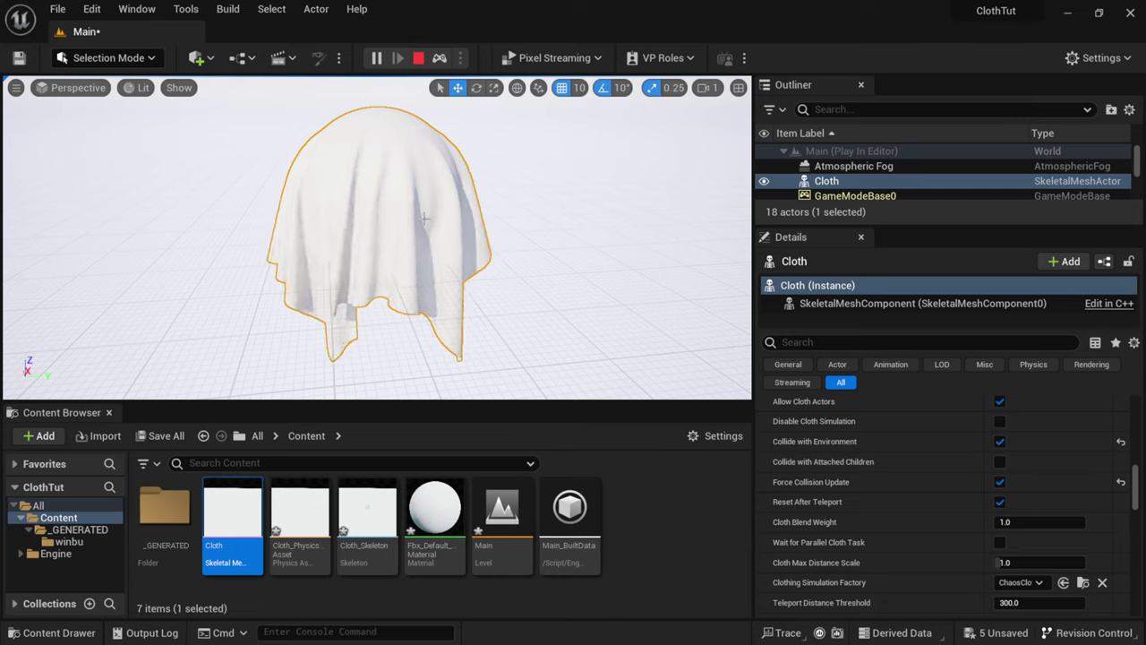
{"action": "left_click", "coordinate": [418, 58]}
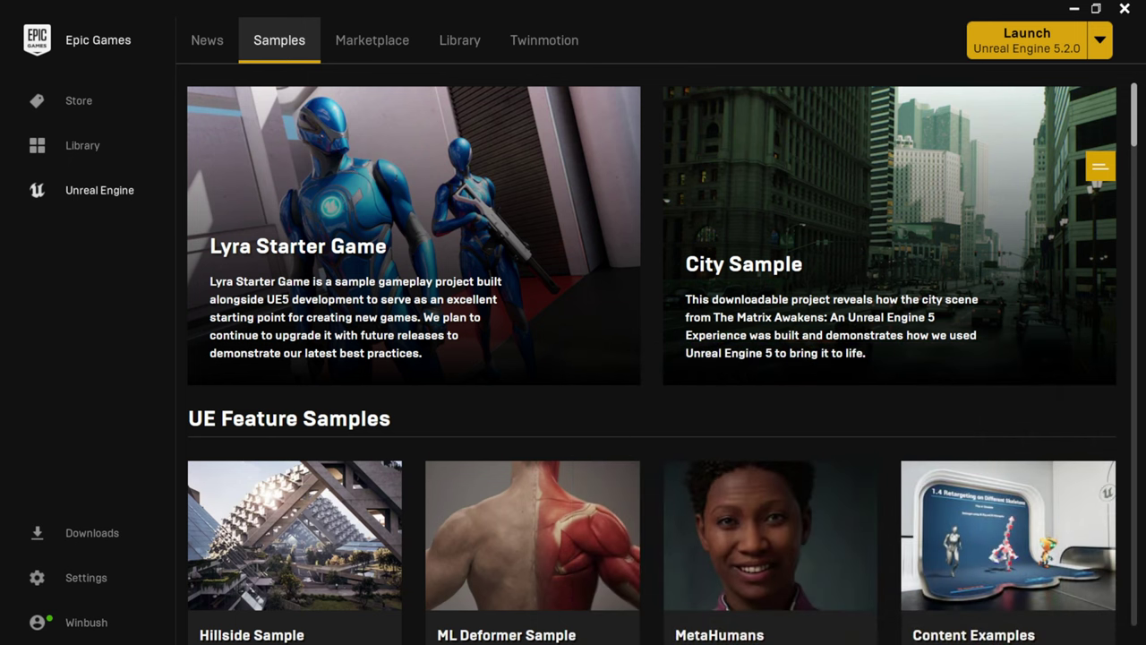
- Browse the Unreal Engine samples in the Epic Games Launcher, and open the Maps folder in the ContentExamples project
{"action": "scroll", "coordinate": [959, 380], "scroll_direction": "down", "scroll_amount": 3}
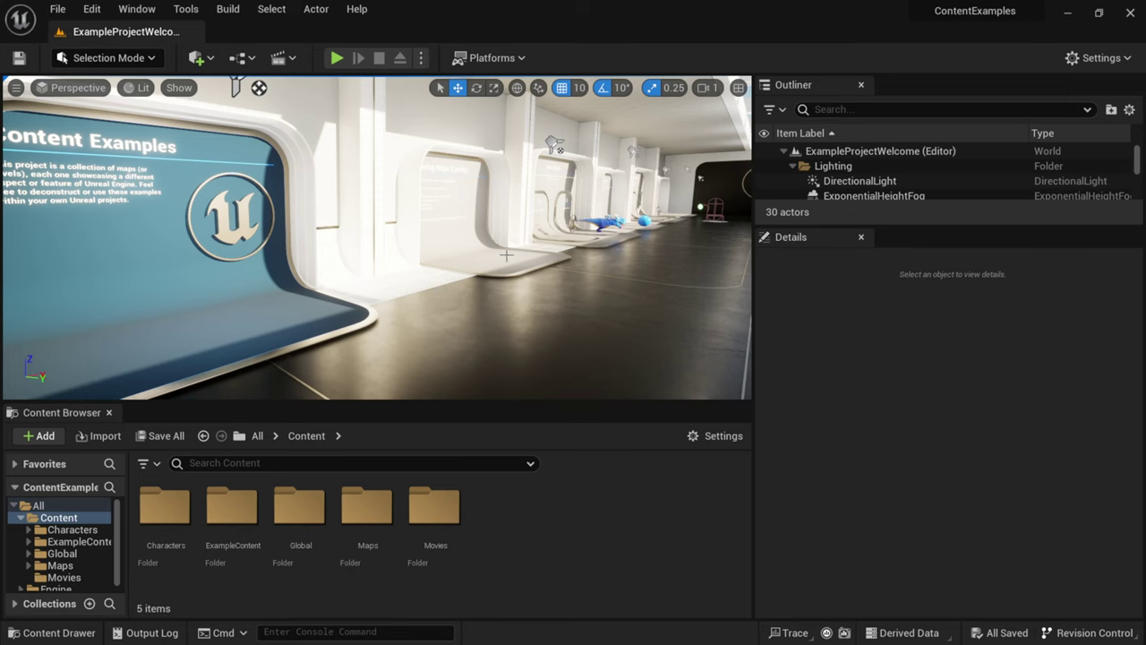
{"action": "right_click_drag", "start_coordinate": [506, 255], "coordinate": [349, 262]}
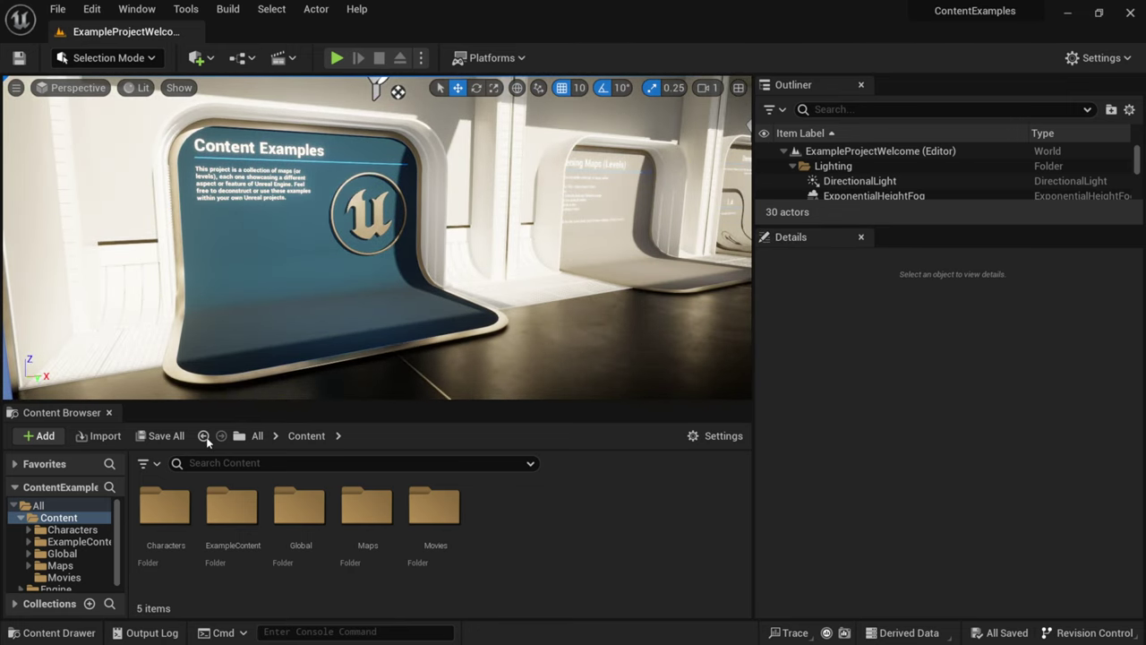
{"action": "left_click", "coordinate": [373, 517]}
{"action": "double_click", "coordinate": [372, 518]}
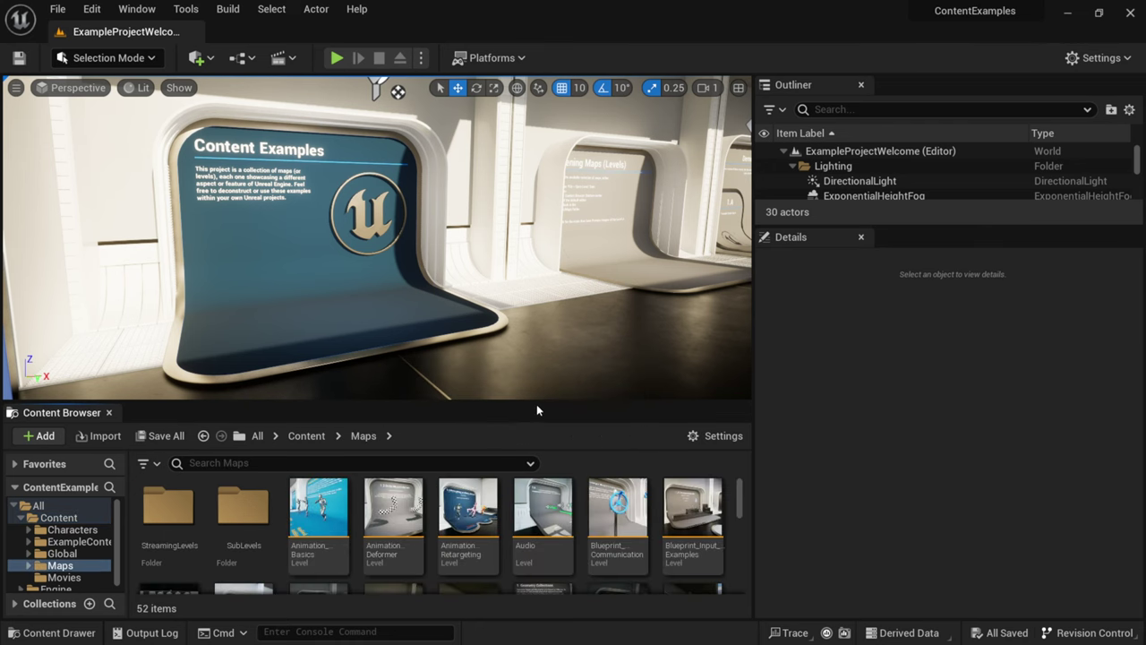
- Enlarge the asset browser, open the Cloth level from the Maps folder, and close the browser
{"action": "left_click_drag", "start_coordinate": [536, 402], "coordinate": [535, 251]}
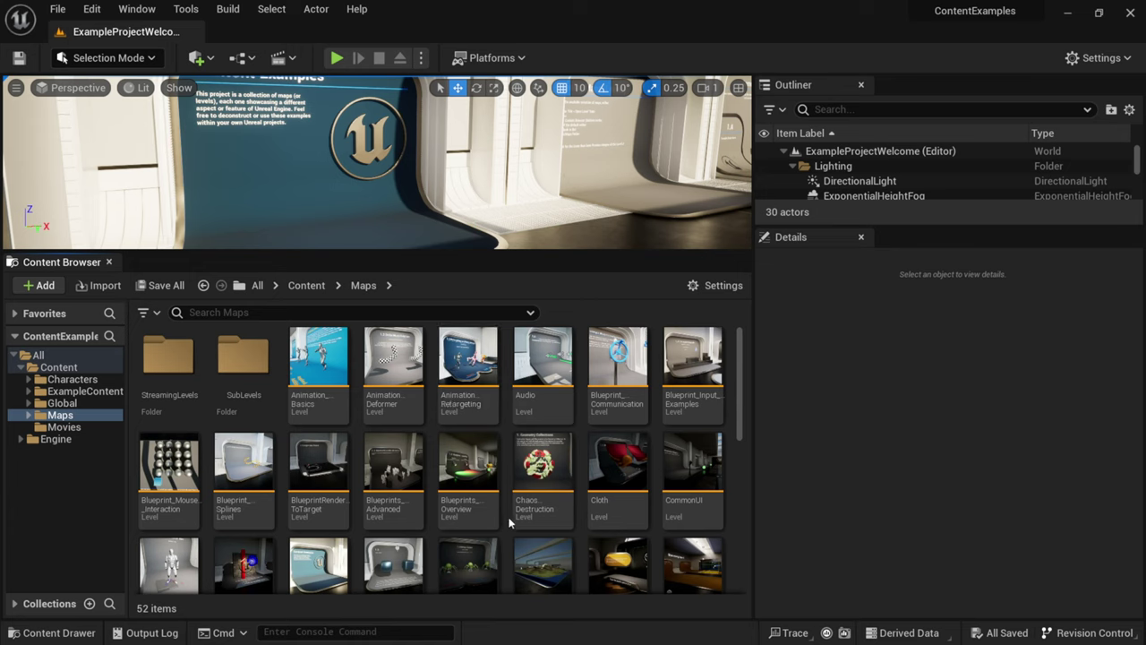
{"action": "left_click", "coordinate": [546, 470]}
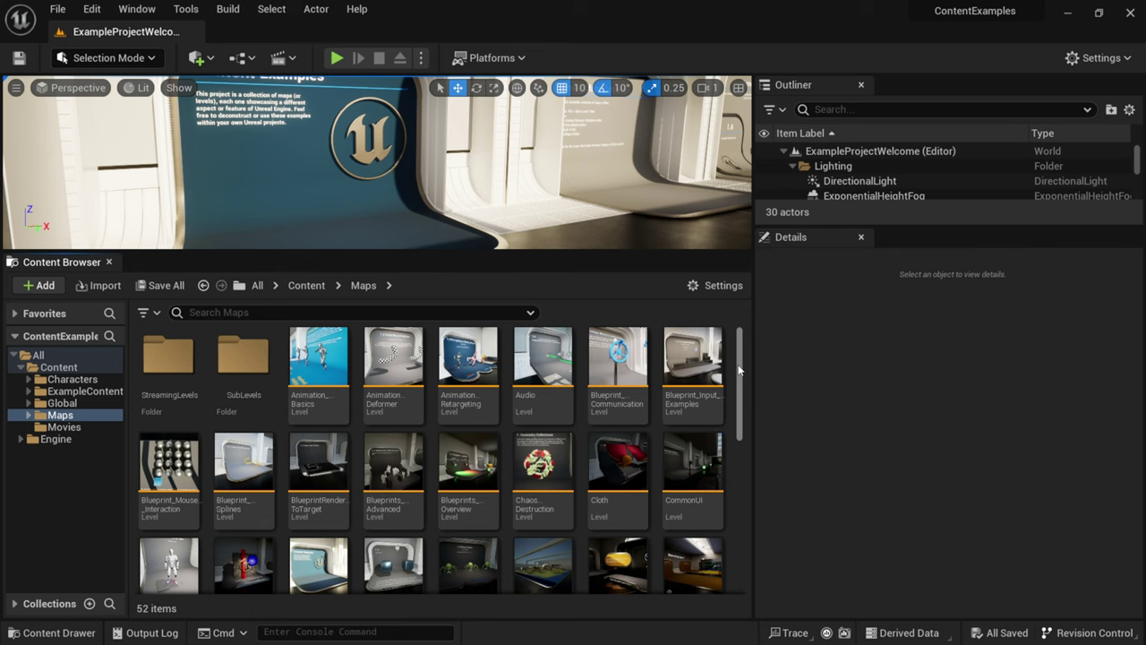
{"action": "left_click_drag", "start_coordinate": [740, 370], "coordinate": [743, 419]}
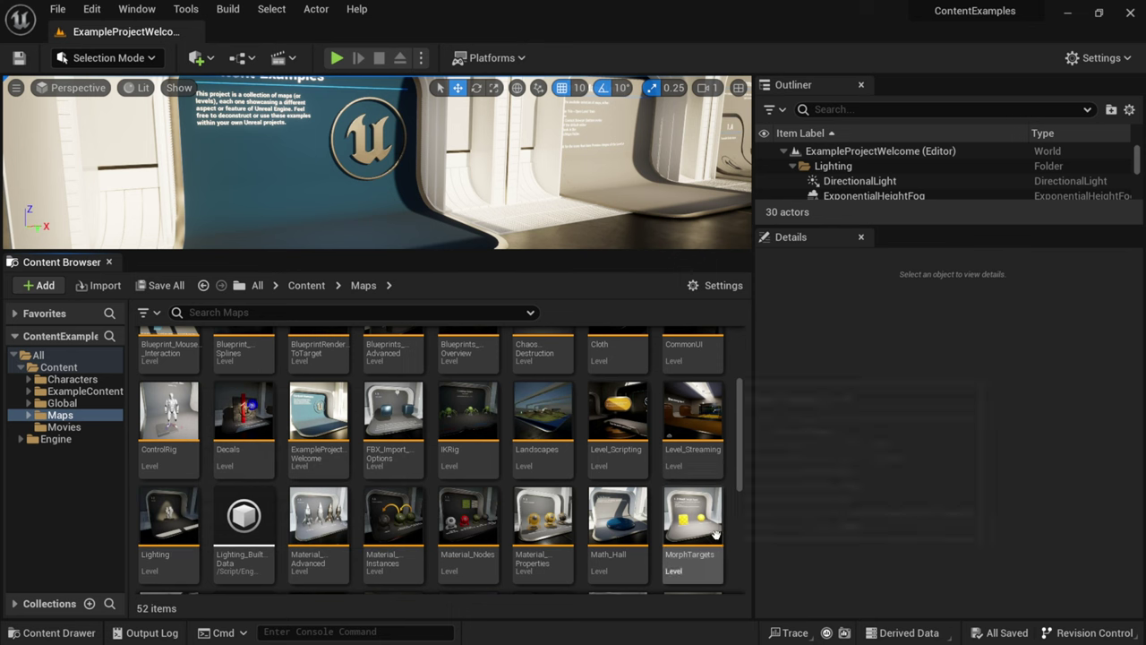
{"action": "scroll", "coordinate": [743, 397], "scroll_direction": "up", "scroll_amount": 3}
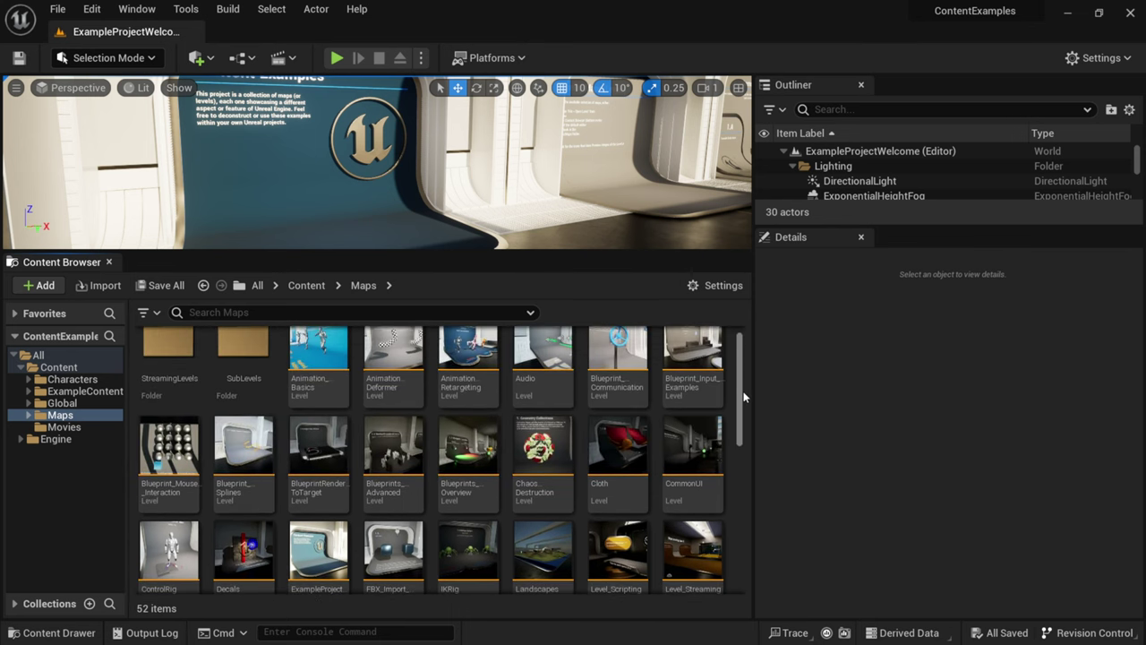
{"action": "double_click", "coordinate": [622, 468]}
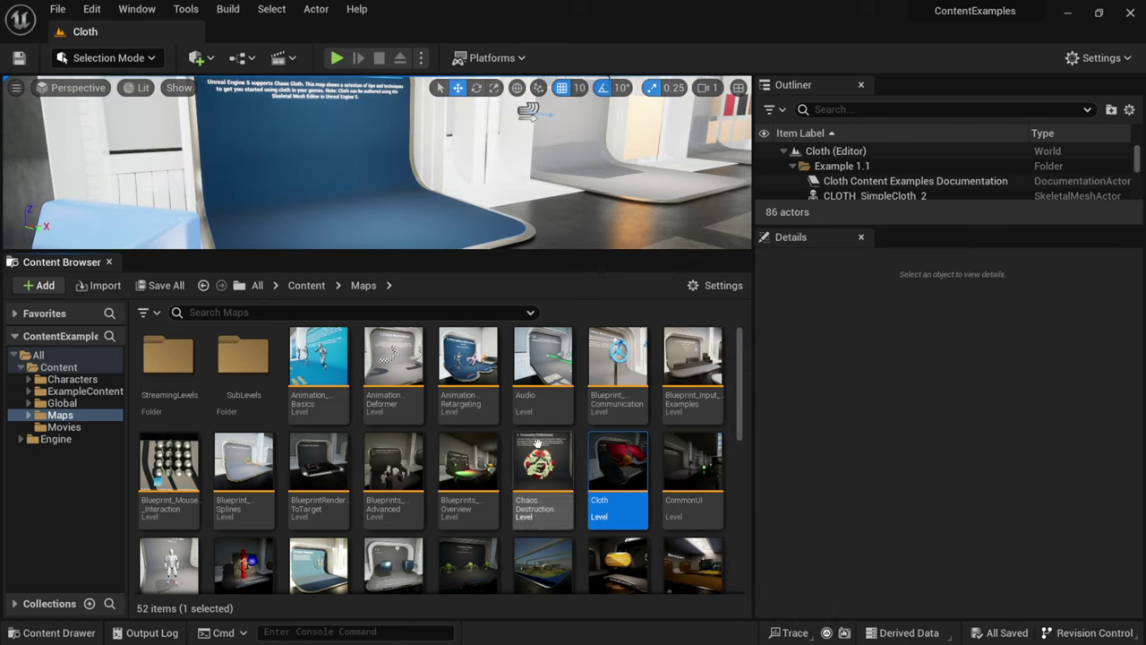
{"action": "left_click", "coordinate": [110, 262]}
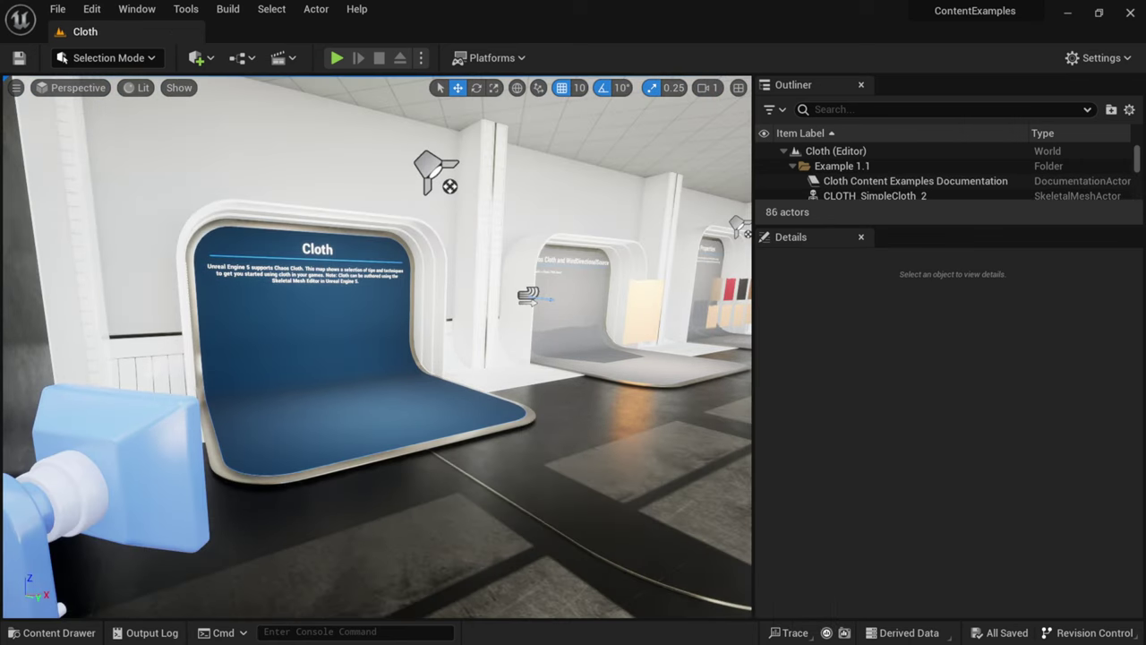
- Play the Cloth level and walk past the WindDirectionalSource exhibit to the 1.2 Chaos Cloth Properties exhibit
{"action": "right_click_drag", "start_coordinate": [407, 269], "coordinate": [425, 266]}
{"action": "left_click", "coordinate": [337, 58]}
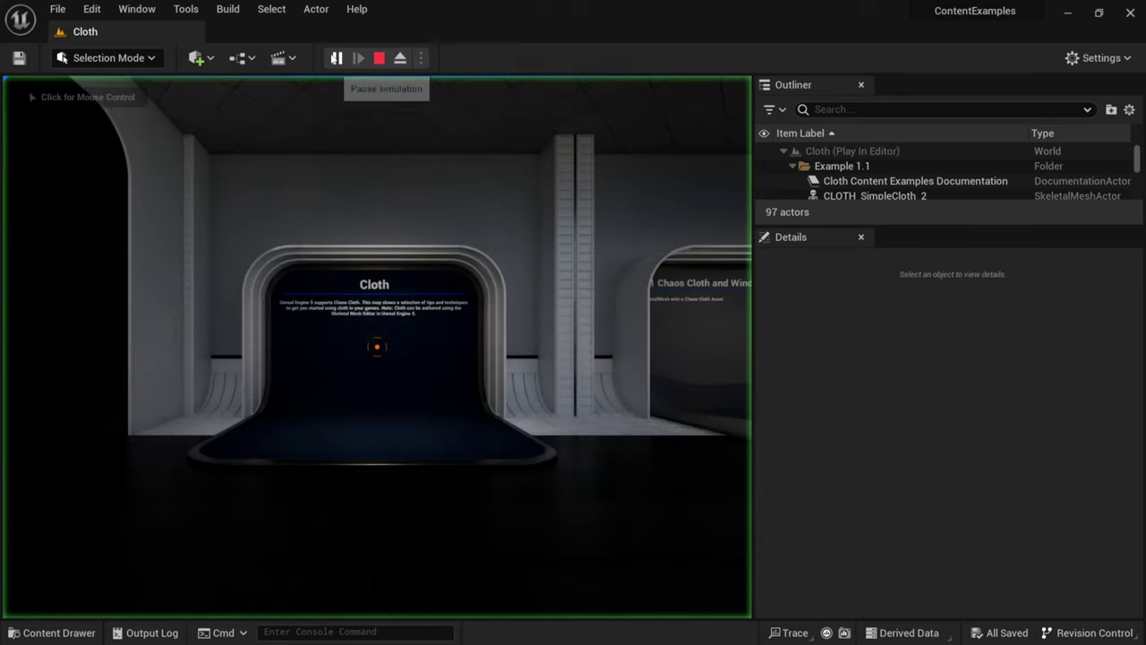
{"action": "key", "text": "d"}
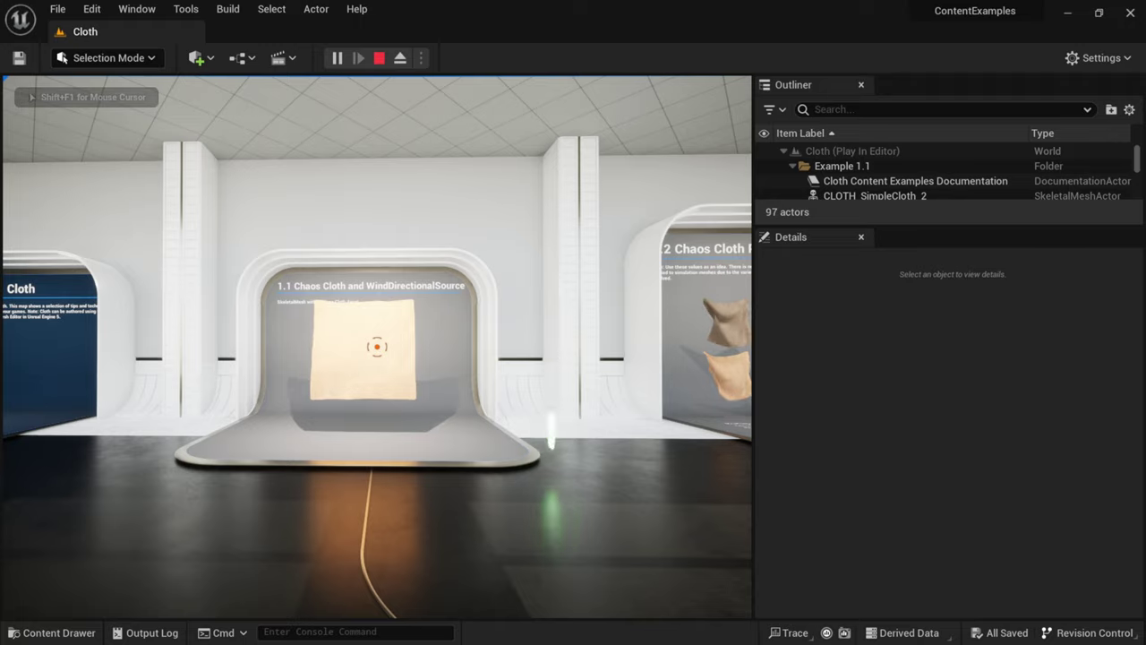
{"action": "key", "text": "w"}
{"action": "key", "text": "d"}
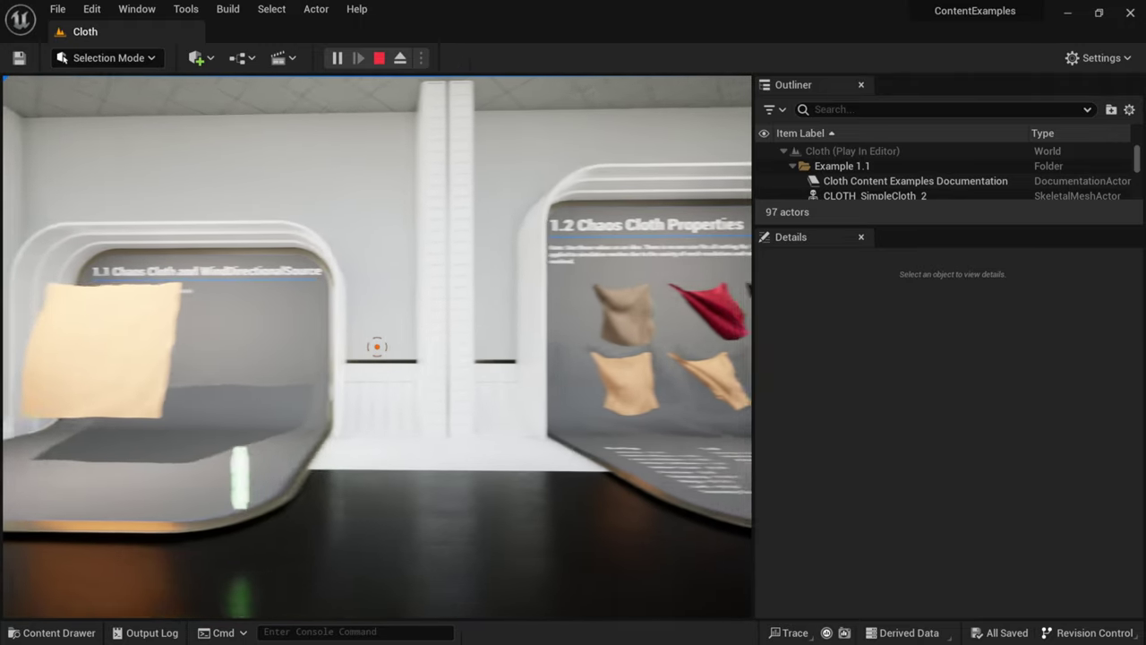
{"action": "key", "text": "w"}
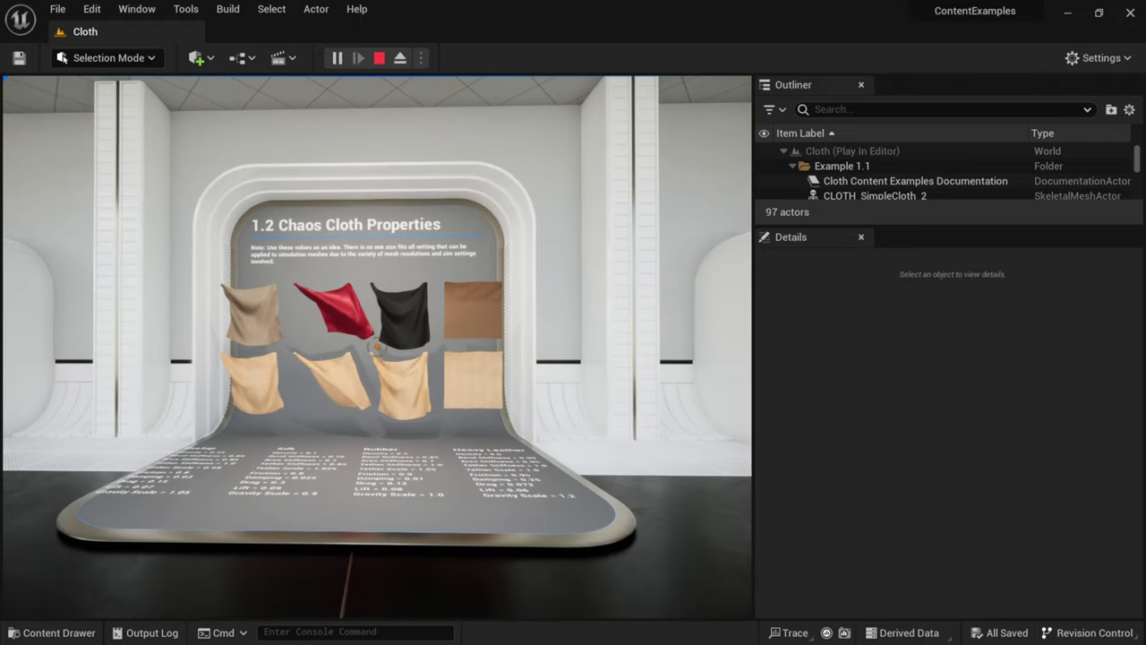
- Examine the burlap, silk, rubber and heavy leather samples and their listed values at the Chaos Cloth Properties exhibit
{"action": "key", "text": "w"}
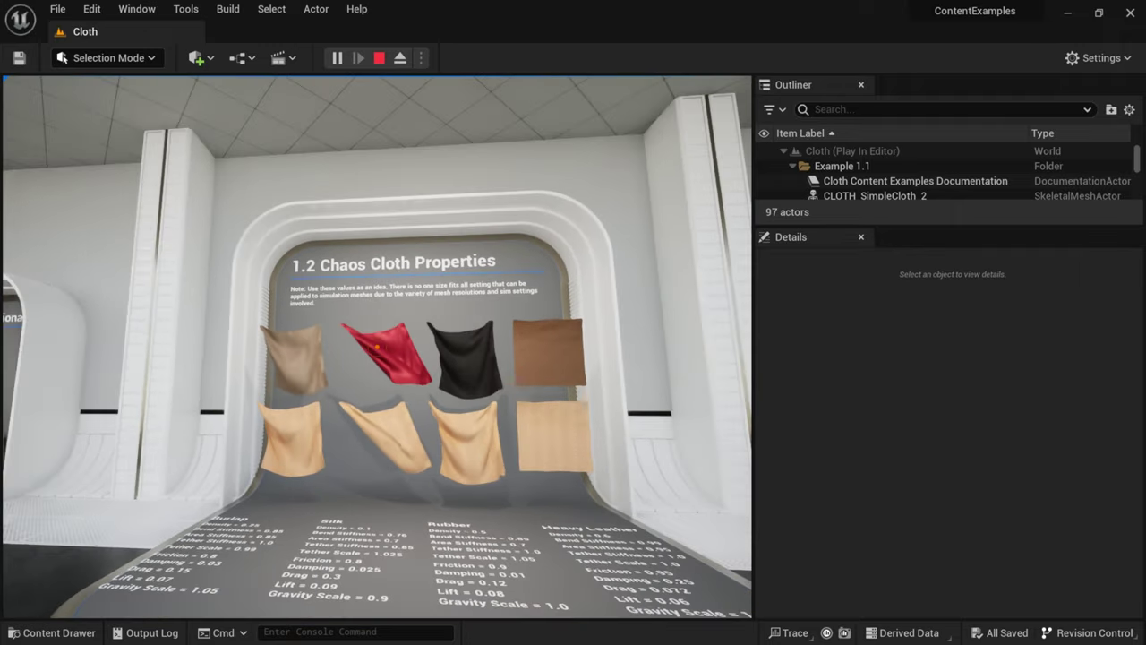
{"action": "key", "text": "w"}
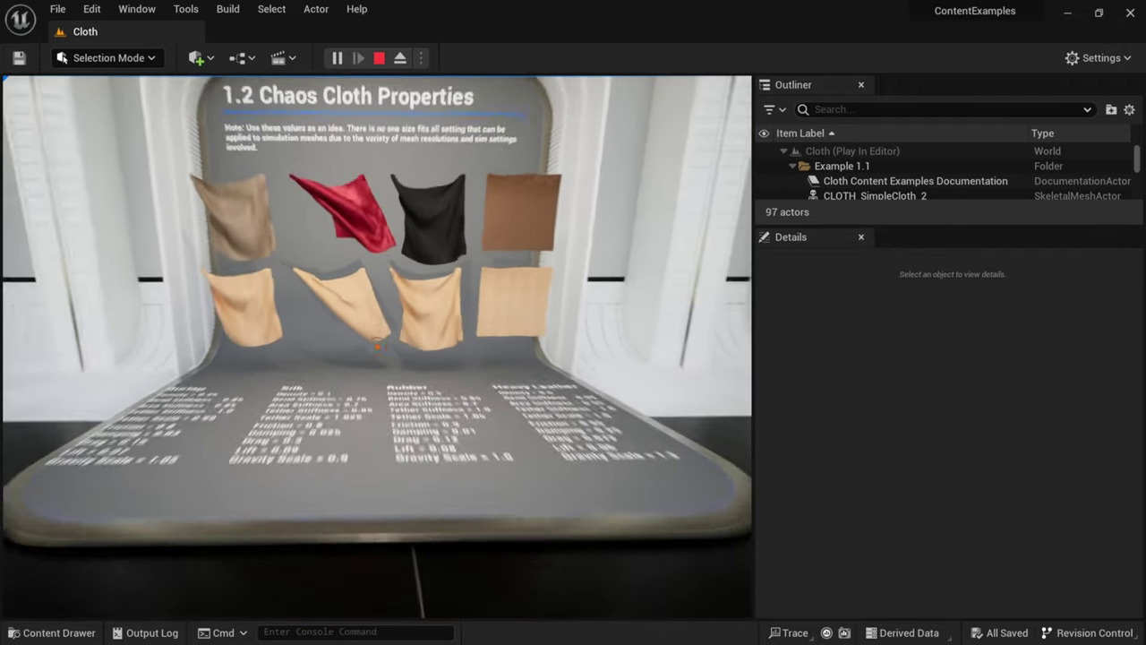
{"action": "key", "text": "d"}
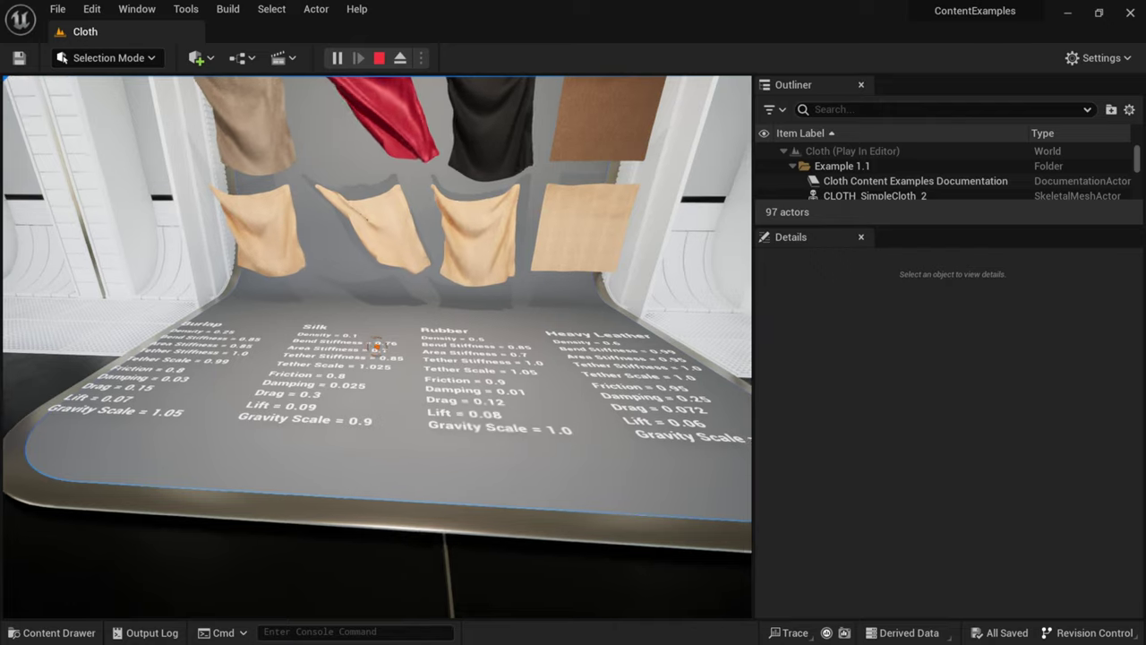
{"action": "key", "text": "a"}
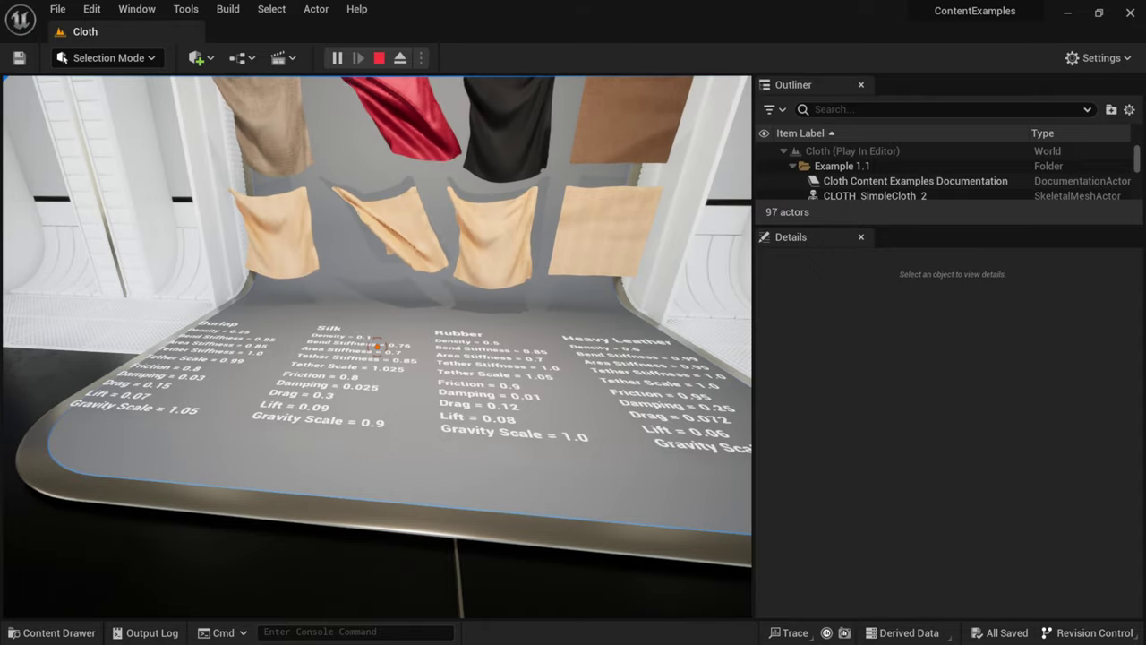
{"action": "key", "text": "s"}
{"action": "key", "text": "w"}
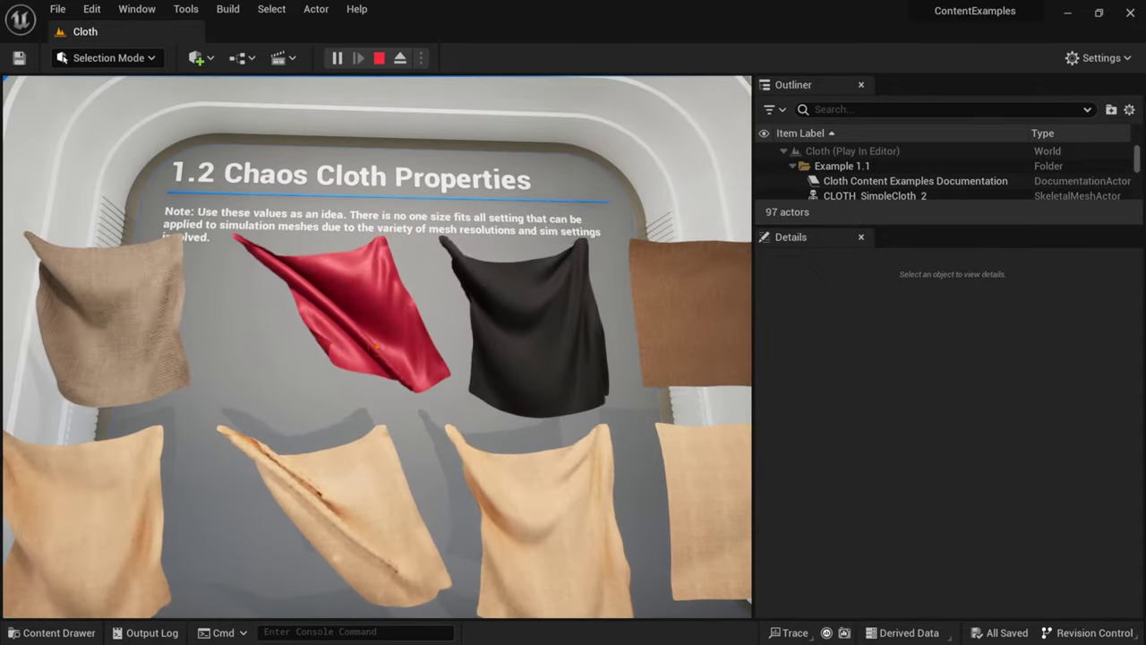
- Walk on past the Chaos Cloth Collision exhibit to the self-collision exhibit and stop playing the level
{"action": "key", "text": "s"}
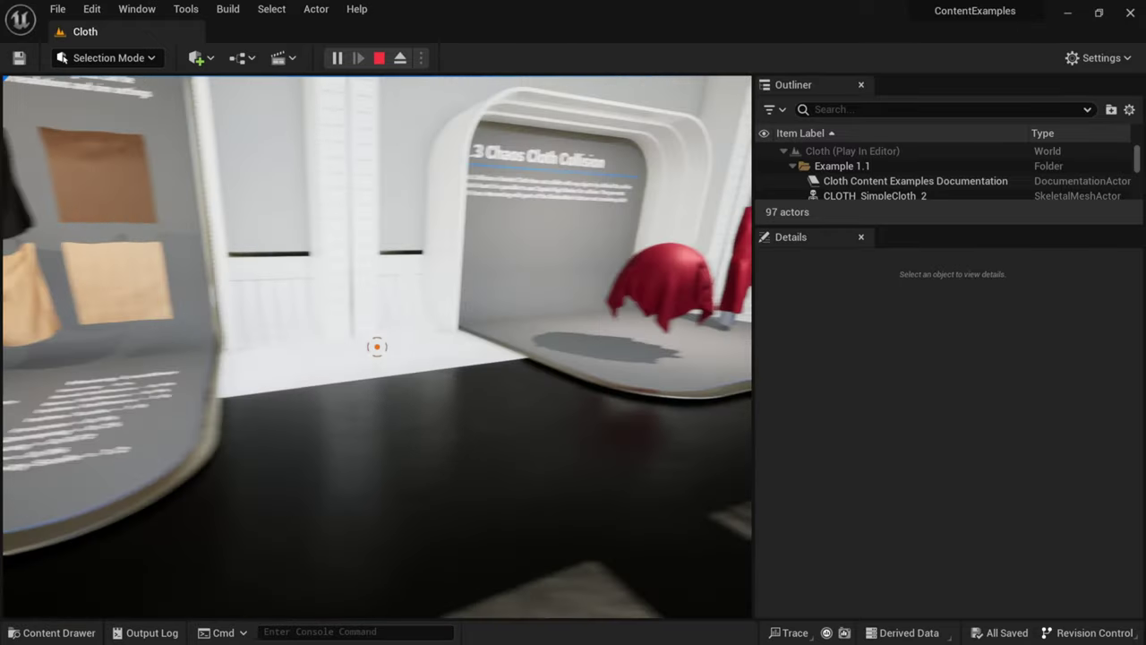
{"action": "key", "text": "w"}
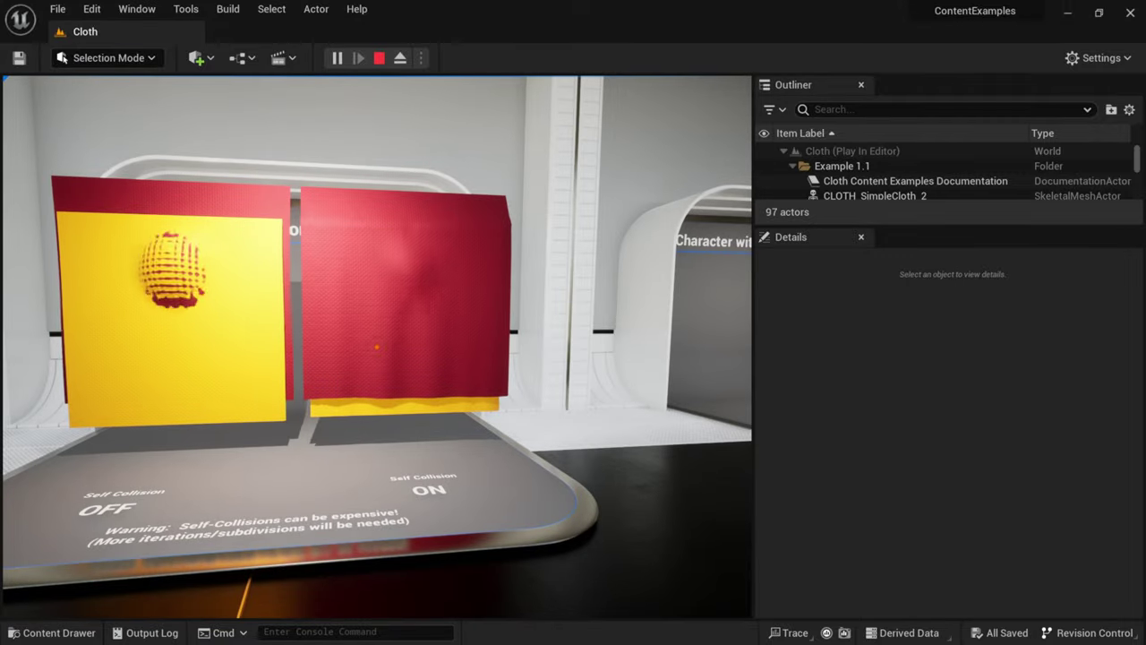
{"action": "key", "text": "Escape"}
- Select the red silk cloth in the Chaos Cloth Properties exhibit and open its skeletal mesh asset for editing
{"action": "key", "text": "a"}
{"action": "right_click_drag", "start_coordinate": [520, 288], "coordinate": [519, 289]}
{"action": "right_click_drag", "start_coordinate": [432, 207], "coordinate": [432, 207]}
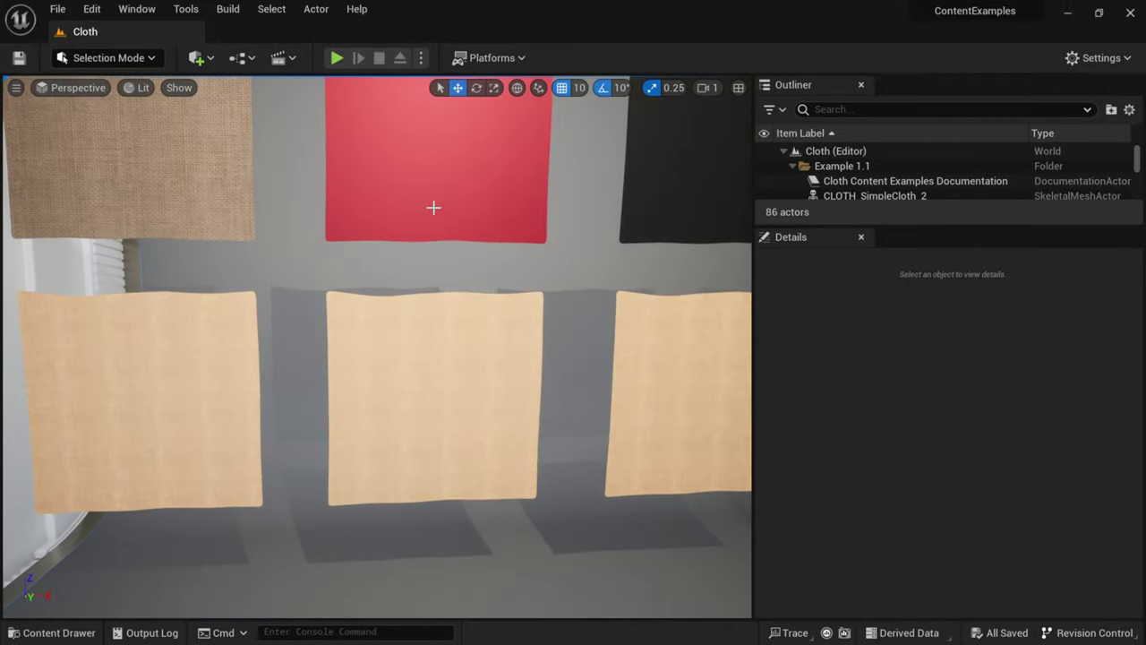
{"action": "left_click", "coordinate": [433, 208]}
{"action": "scroll", "coordinate": [882, 494], "scroll_direction": "down", "scroll_amount": 3}
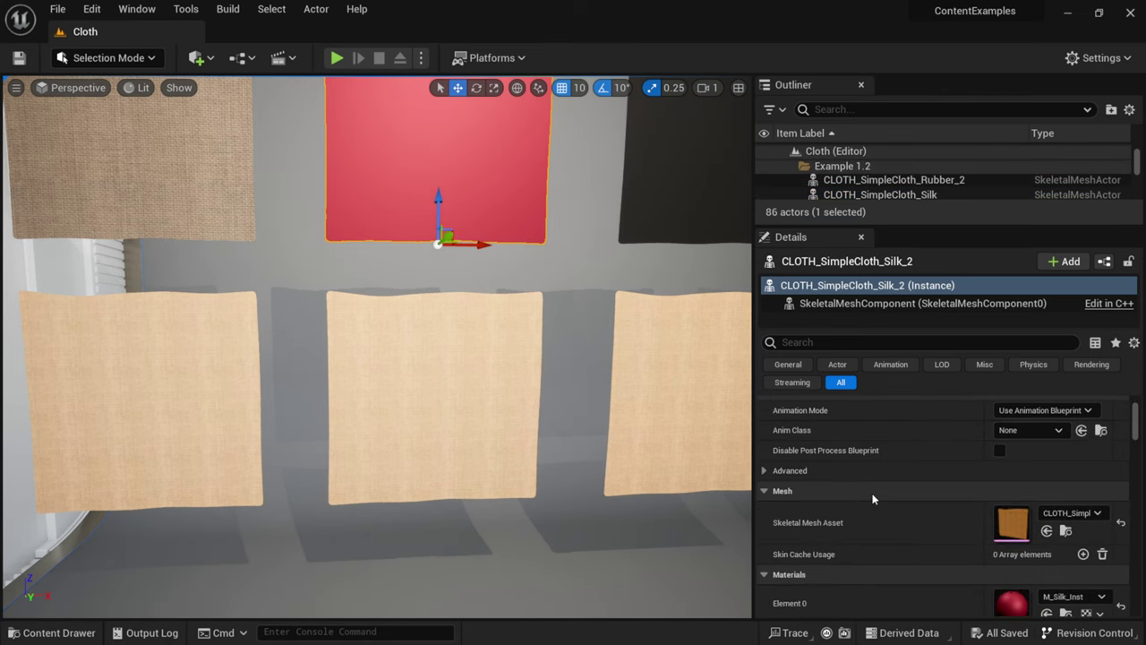
{"action": "double_click", "coordinate": [1018, 496]}
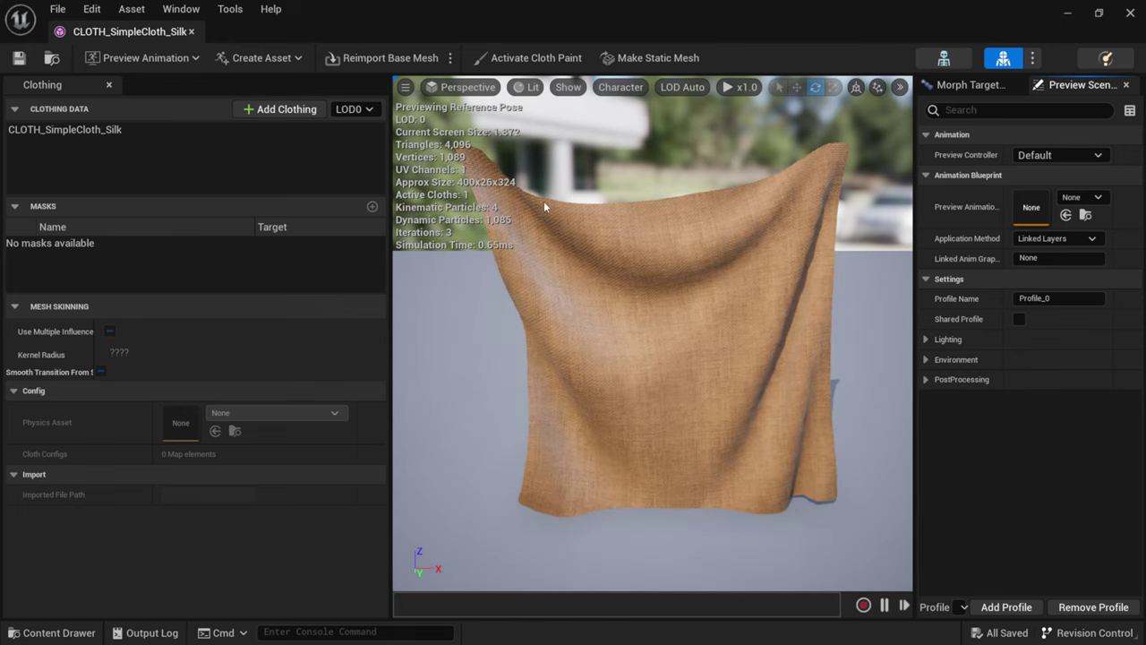
- Select the CLOTH_SimpleCloth_Silk clothing data and examine the Mass Properties in its ChaosClothConfig
{"action": "left_click", "coordinate": [80, 130]}
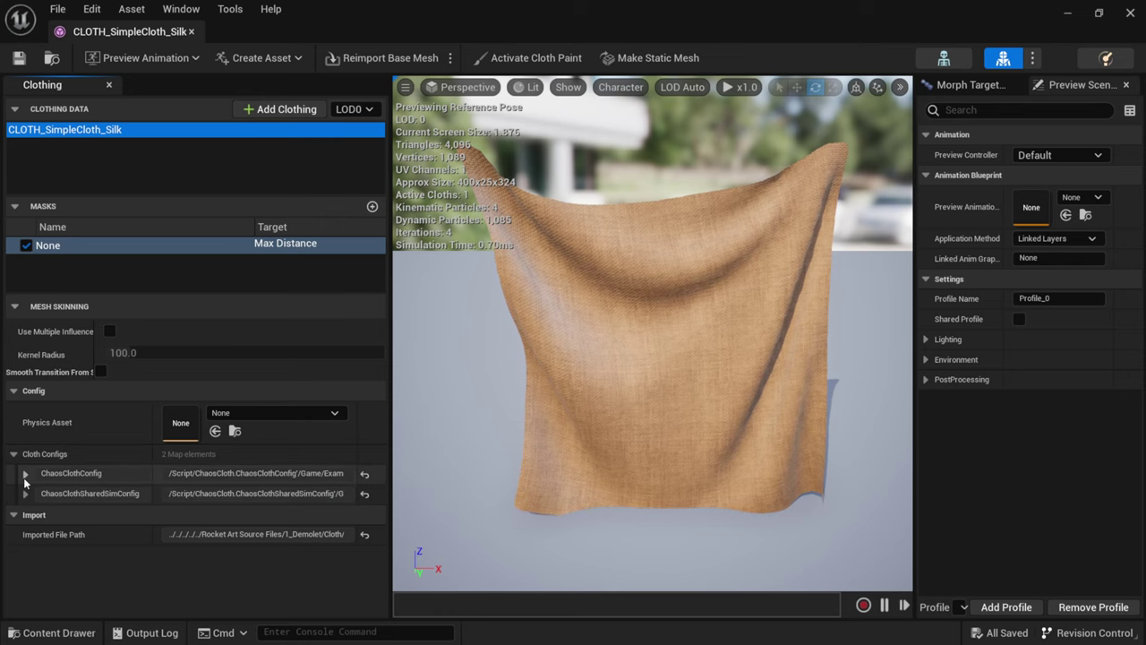
{"action": "left_click", "coordinate": [25, 474]}
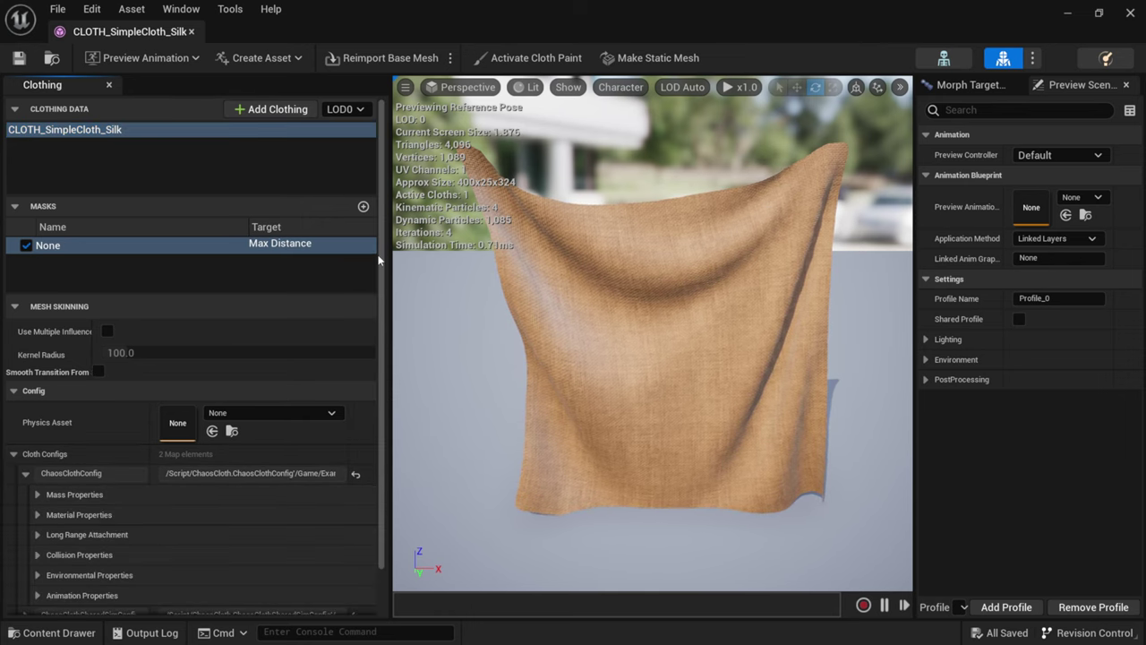
{"action": "left_click_drag", "start_coordinate": [384, 269], "coordinate": [391, 339]}
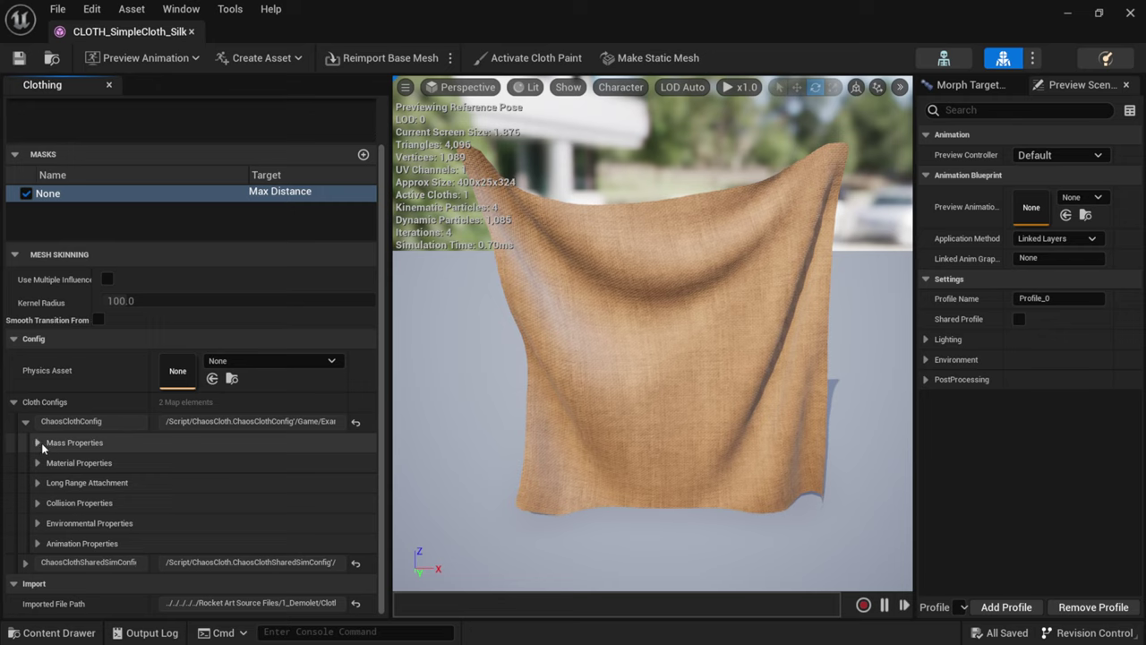
{"action": "left_click", "coordinate": [37, 443]}
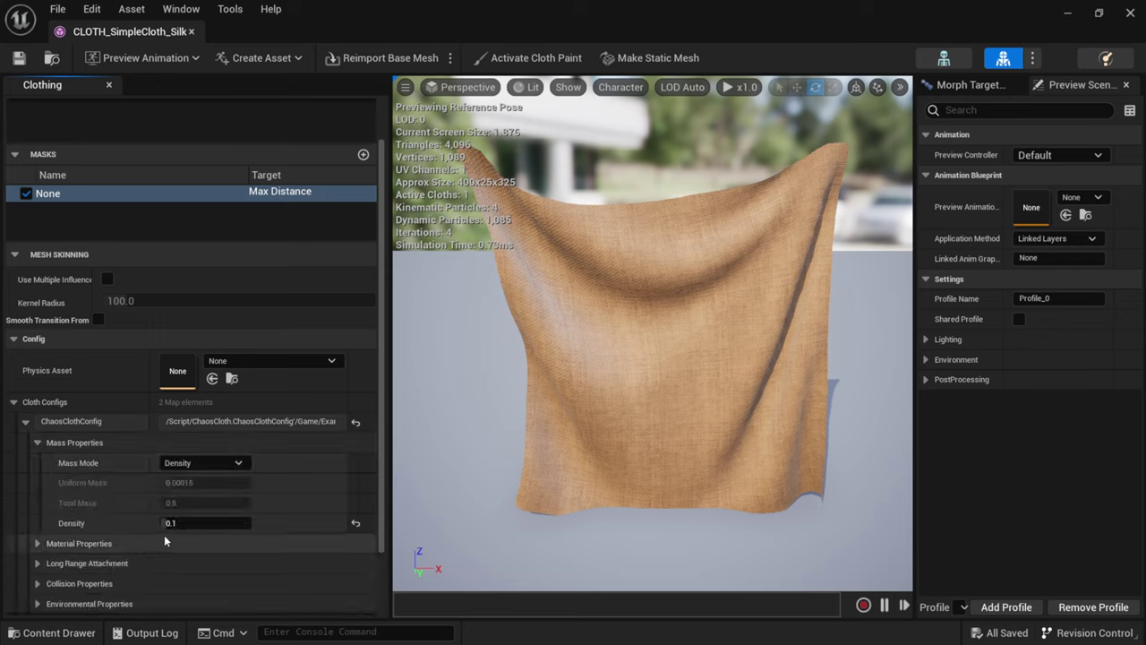
{"action": "left_click", "coordinate": [38, 442]}
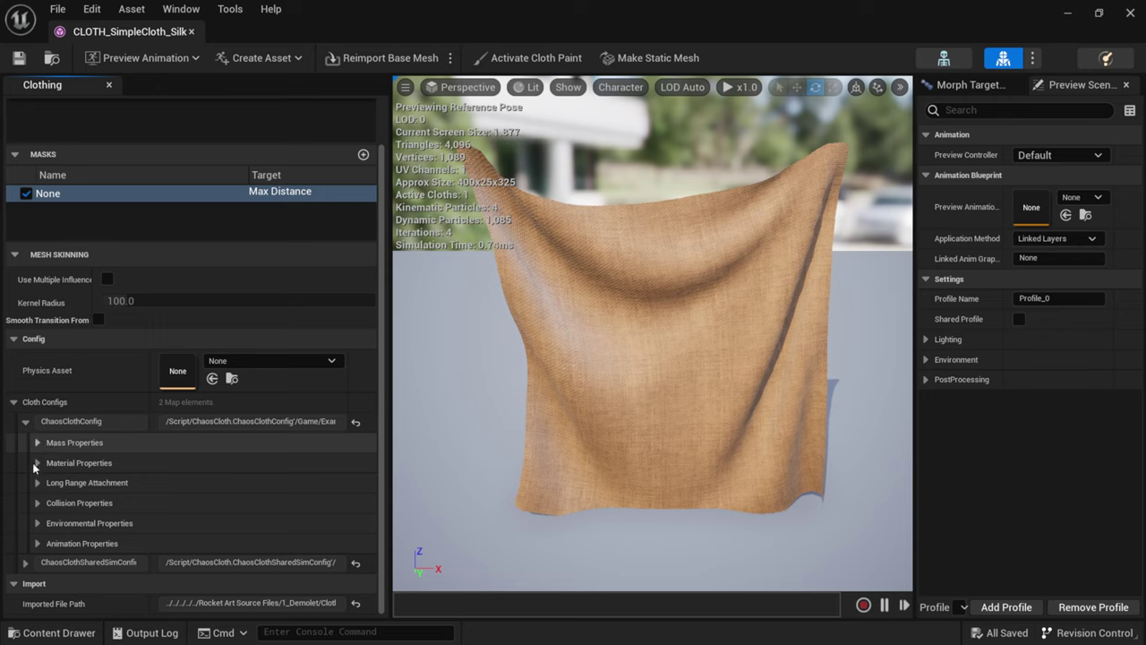
- Examine the edge, bending and area stiffness settings in the silk cloth's Material Properties
{"action": "left_click", "coordinate": [38, 462]}
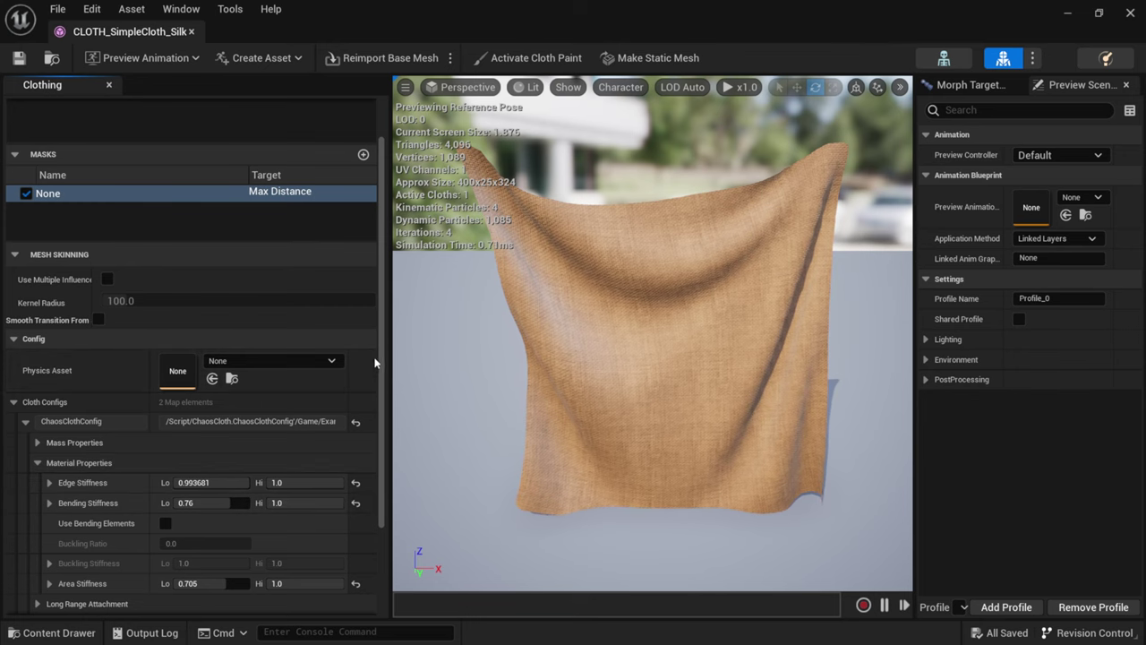
{"action": "left_click_drag", "start_coordinate": [383, 361], "coordinate": [403, 428]}
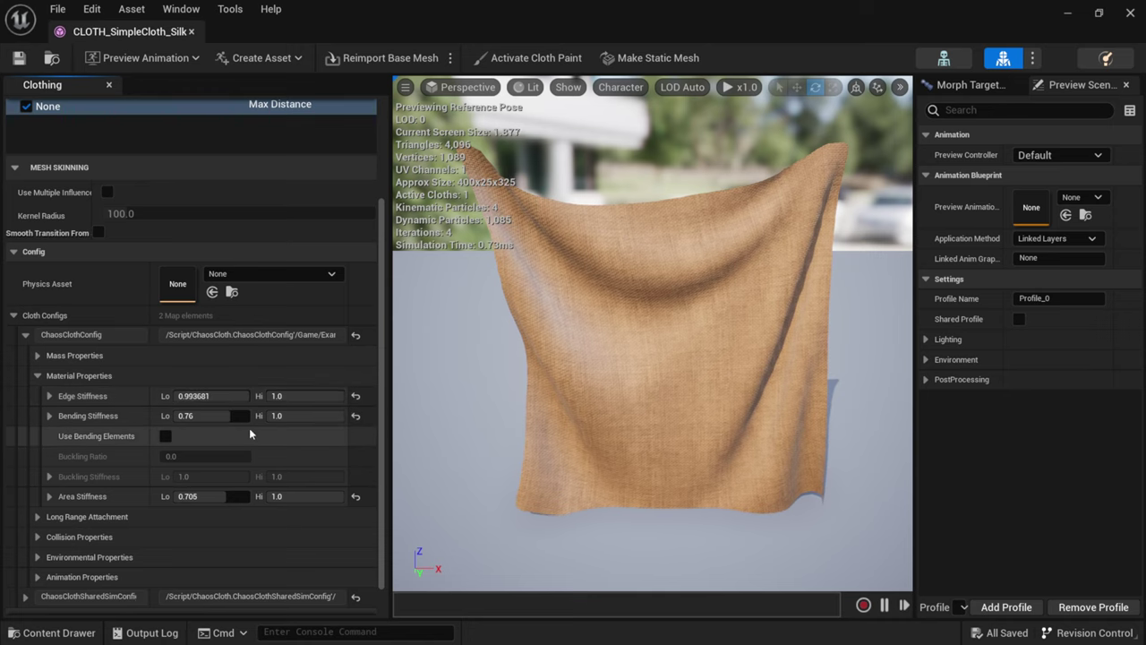
{"action": "scroll", "coordinate": [380, 400], "scroll_direction": "down", "scroll_amount": 1}
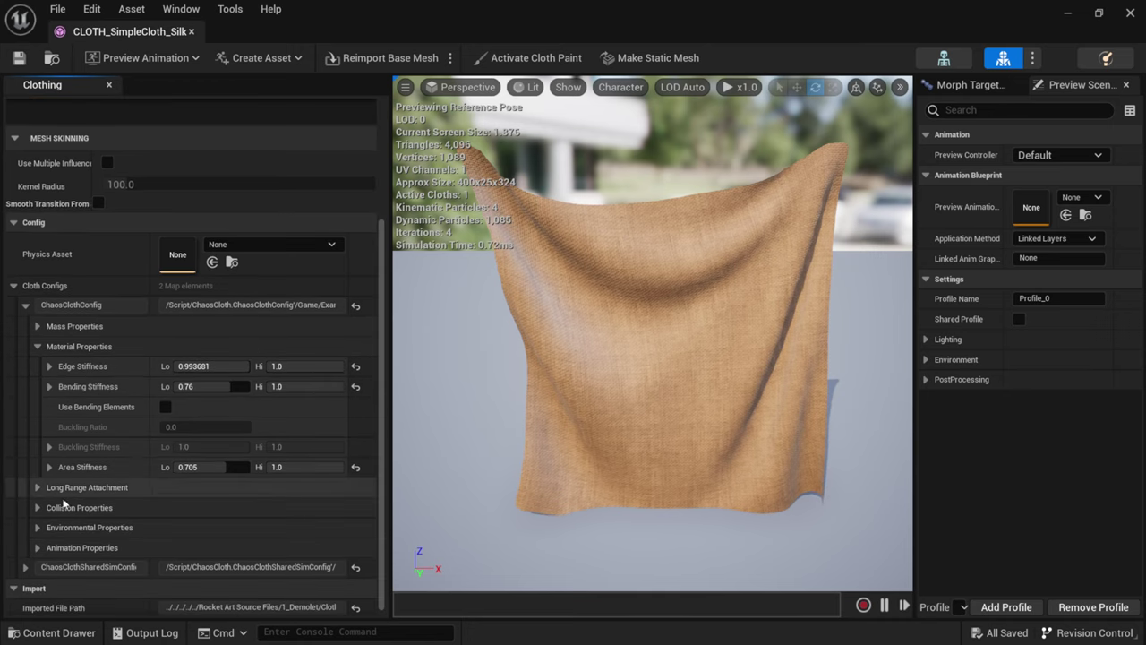
{"action": "left_click", "coordinate": [37, 348]}
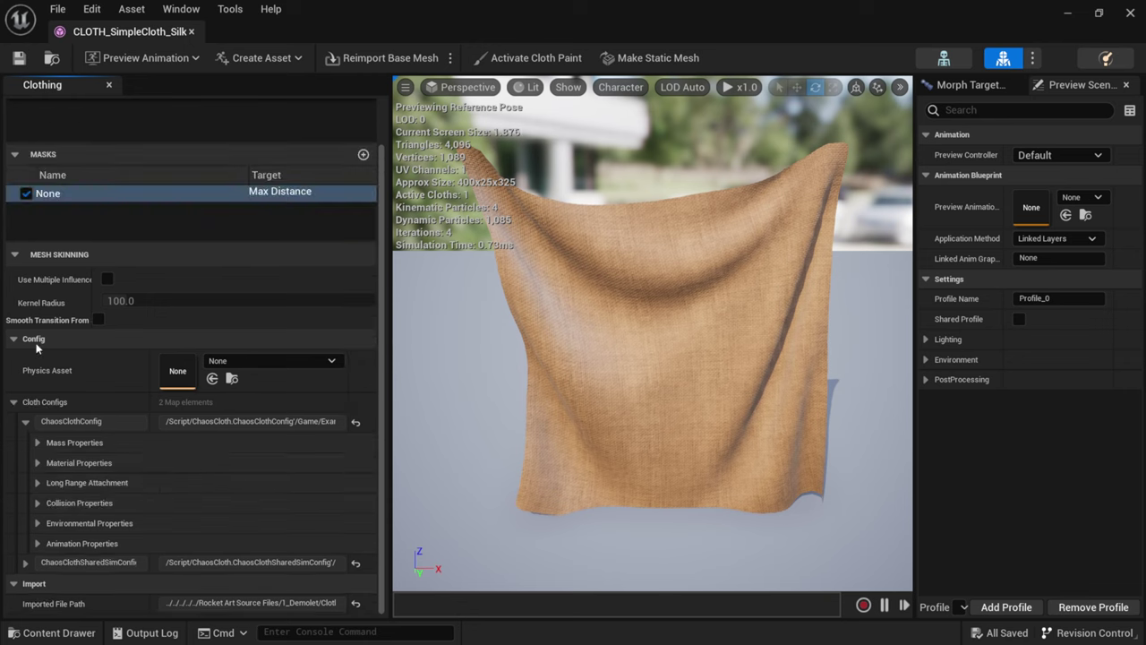
- Review the silk cloth's Long Range Attachment tether settings and its Collision Properties
{"action": "left_click", "coordinate": [39, 483]}
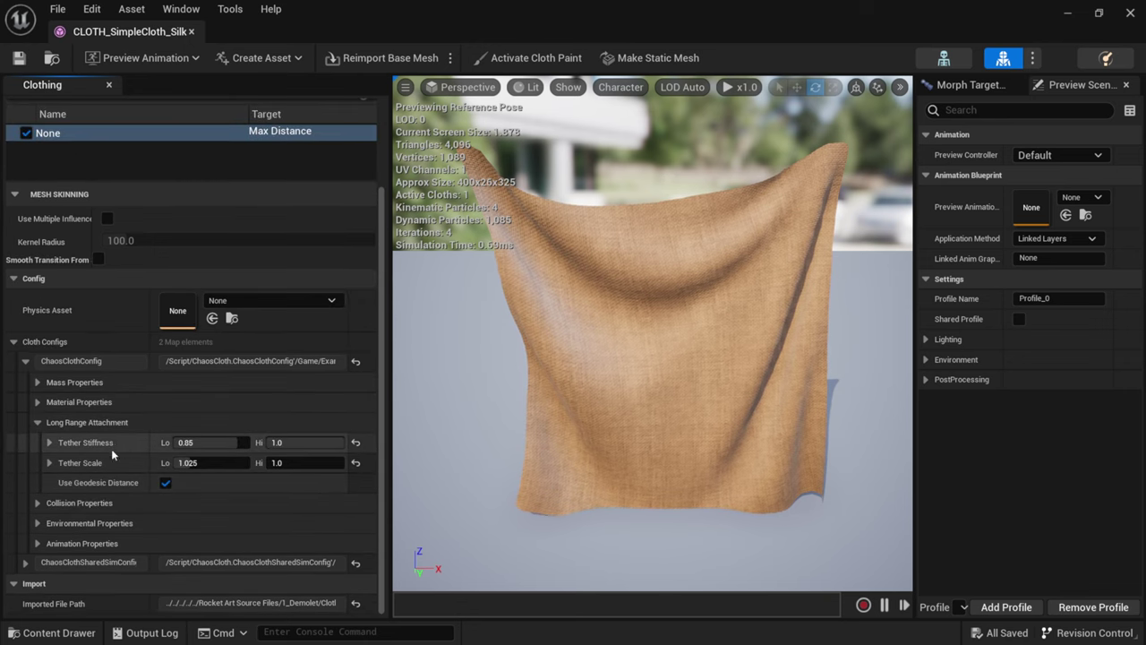
{"action": "left_click", "coordinate": [37, 423]}
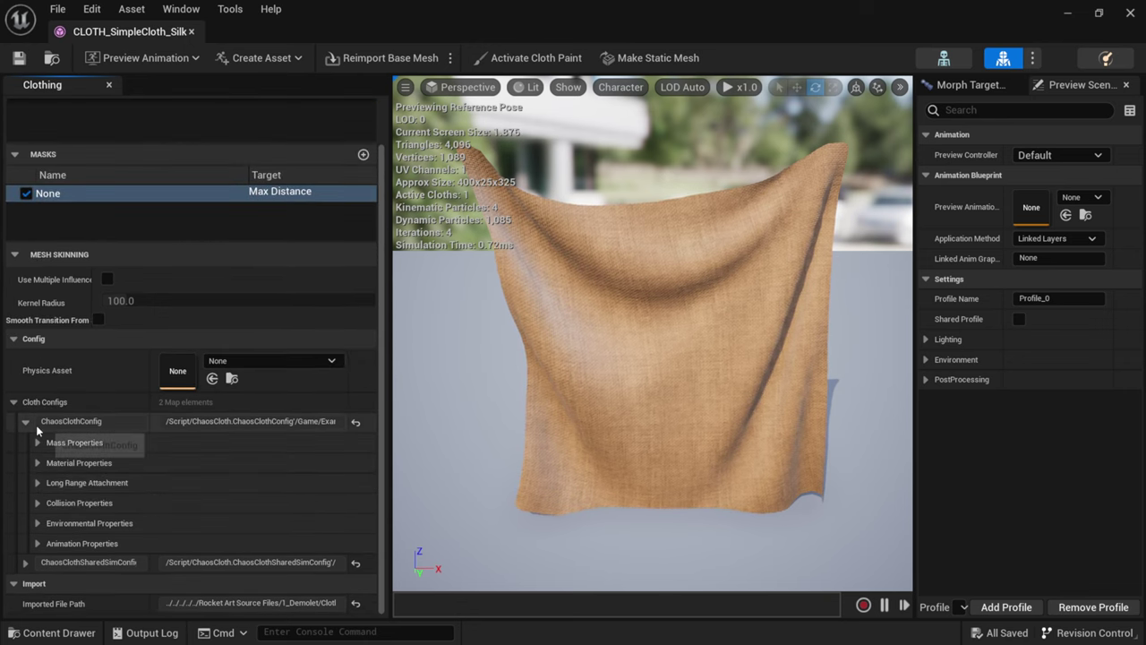
{"action": "left_click", "coordinate": [37, 504]}
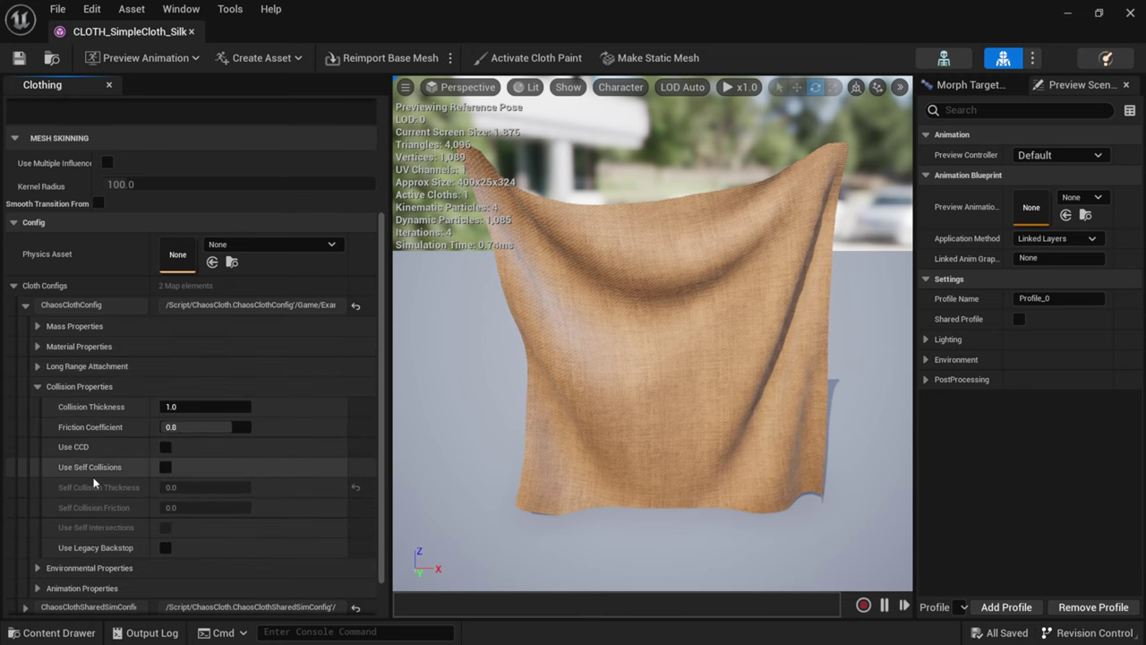